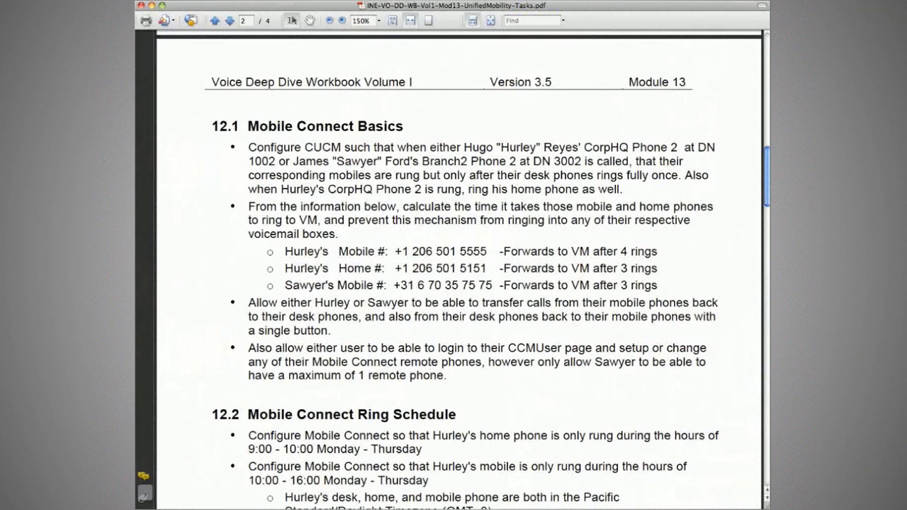
Bring up the task PDF and scroll to sections 12.2 Ring Schedule and 12.3 Localization.
{"action": "key", "text": "super+Tab"}
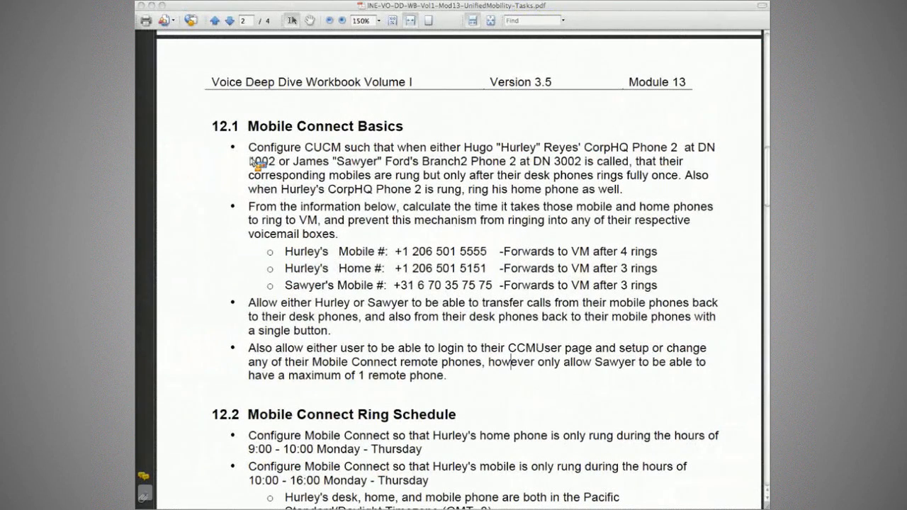
{"action": "scroll", "coordinate": [369, 157], "scroll_direction": "down", "scroll_amount": 10}
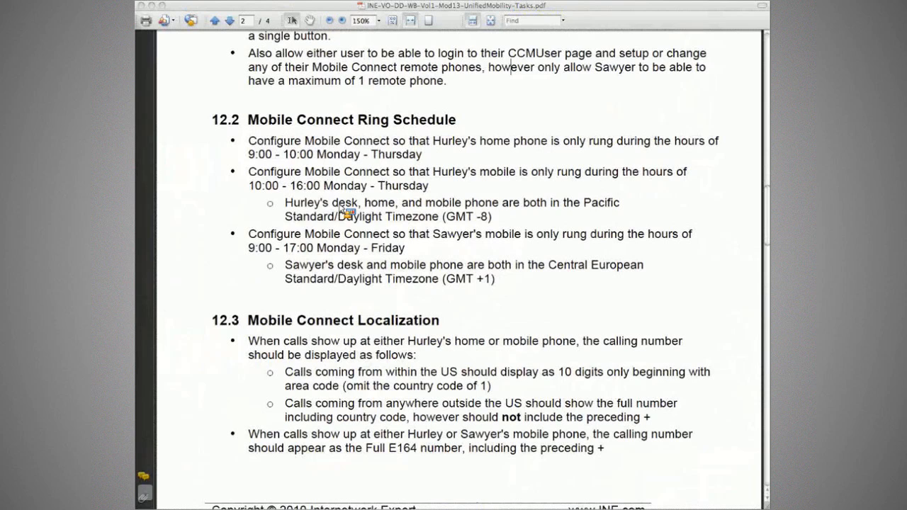
Highlight Hurley's GMT -8 mobile requirement and Sawyer's Monday–Friday Central European ring rule.
{"action": "left_click_drag", "start_coordinate": [305, 172], "coordinate": [516, 172]}
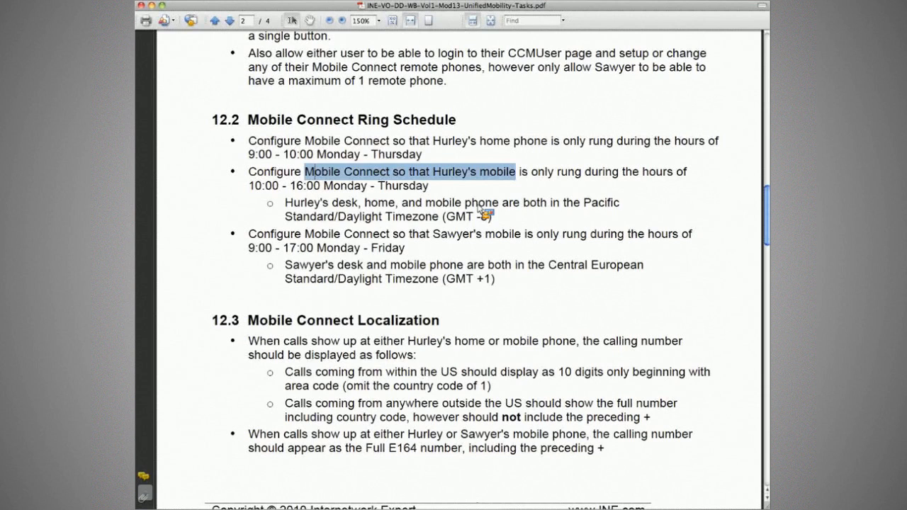
{"action": "left_click_drag", "start_coordinate": [286, 217], "coordinate": [437, 218]}
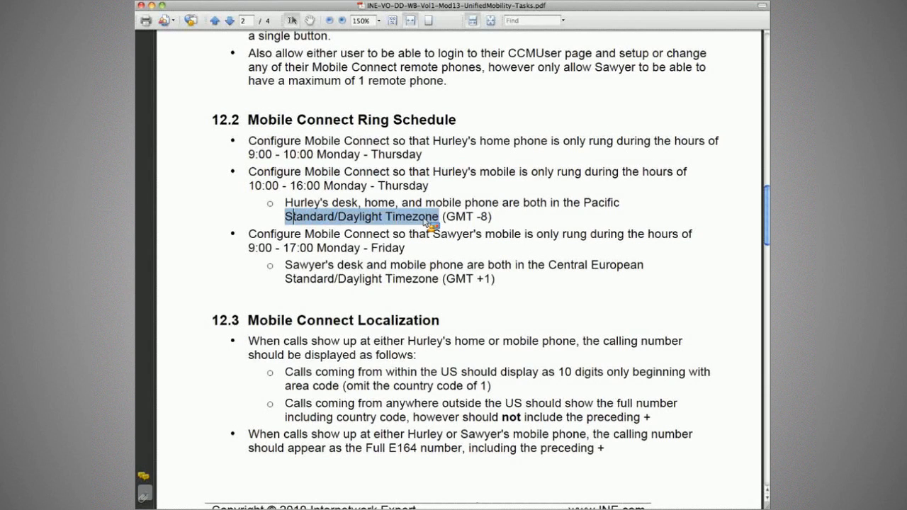
{"action": "left_click_drag", "start_coordinate": [445, 216], "coordinate": [489, 218]}
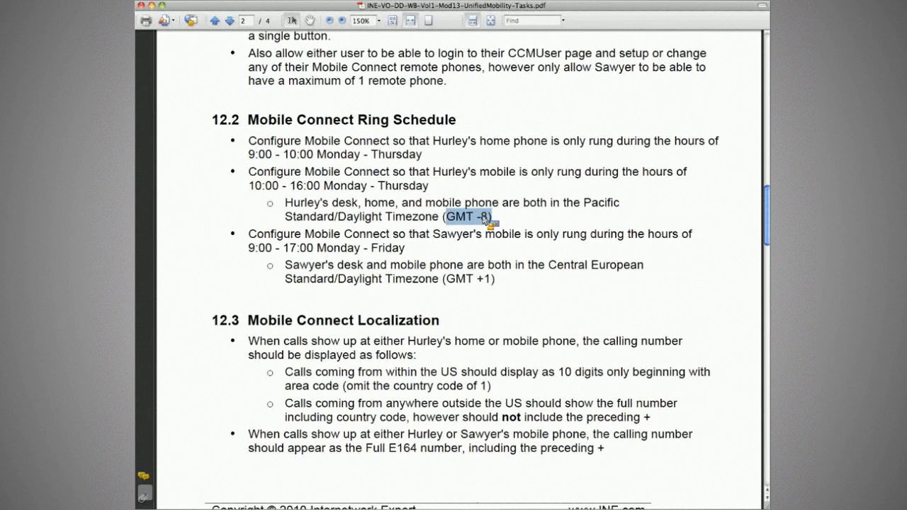
{"action": "left_click_drag", "start_coordinate": [248, 234], "coordinate": [532, 238]}
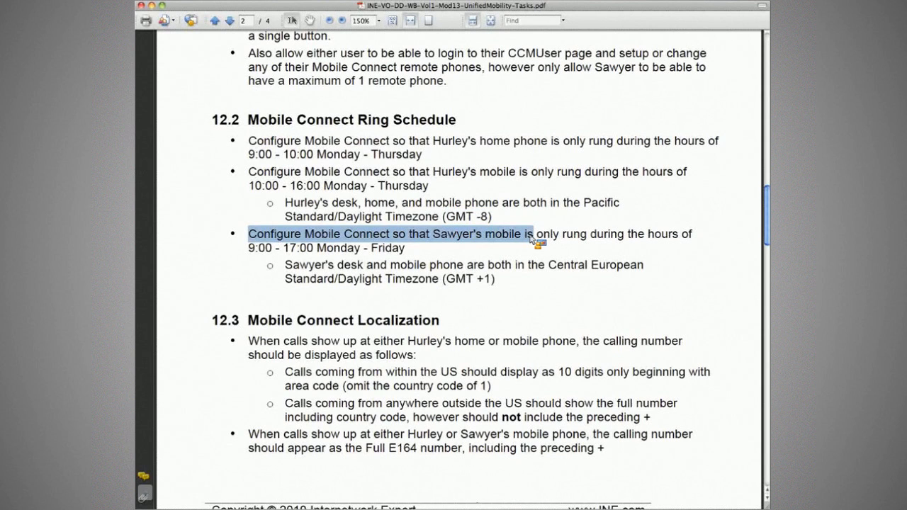
{"action": "left_click_drag", "start_coordinate": [532, 238], "coordinate": [635, 241]}
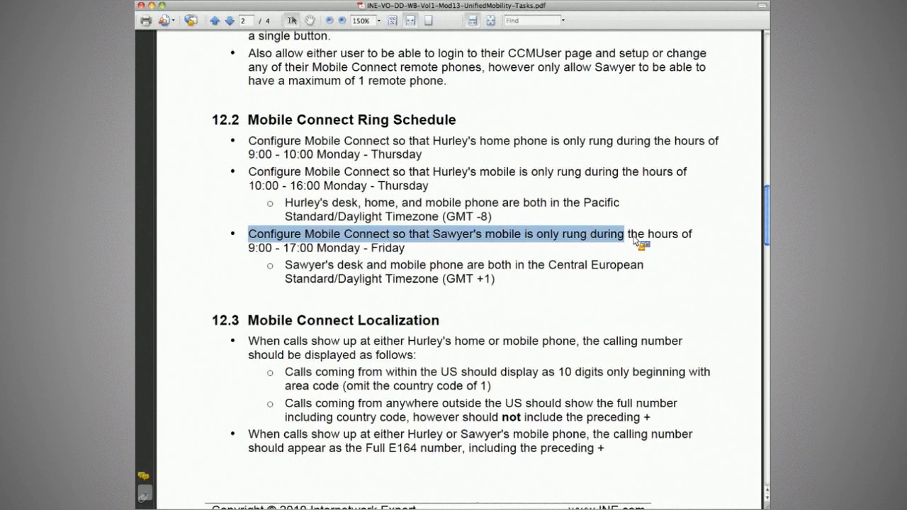
{"action": "left_click_drag", "start_coordinate": [317, 248], "coordinate": [382, 256]}
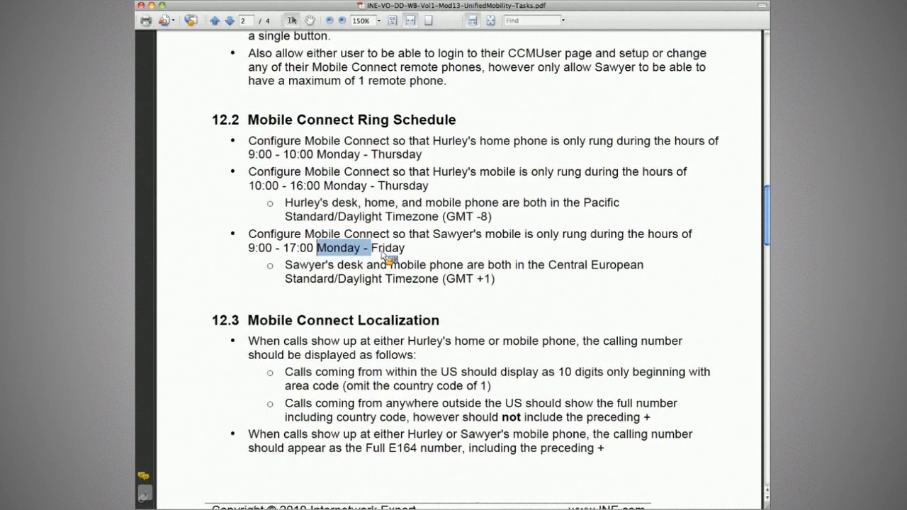
{"action": "left_click_drag", "start_coordinate": [285, 265], "coordinate": [371, 270]}
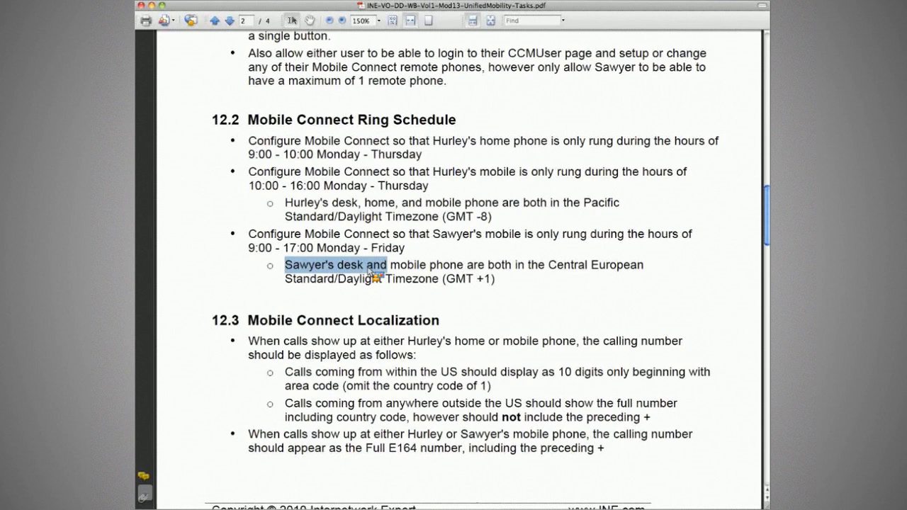
{"action": "left_click_drag", "start_coordinate": [371, 270], "coordinate": [333, 298]}
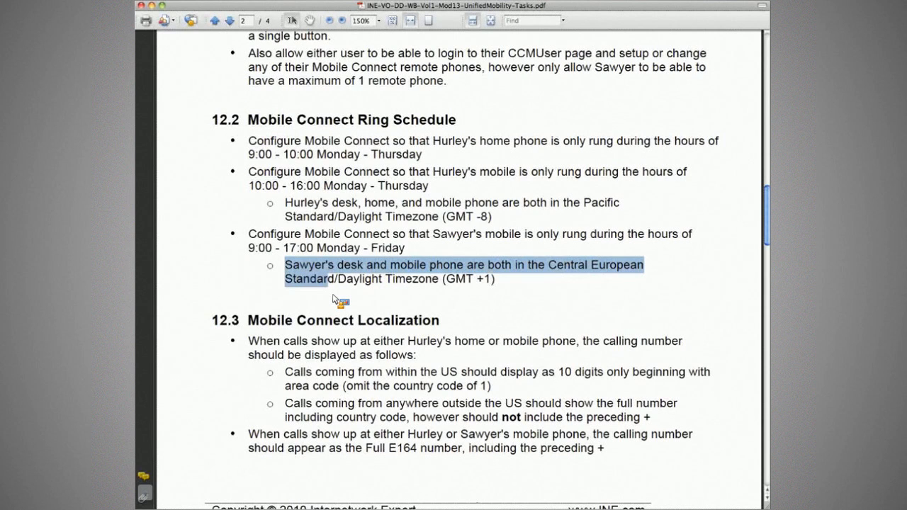
{"action": "left_click", "coordinate": [509, 282]}
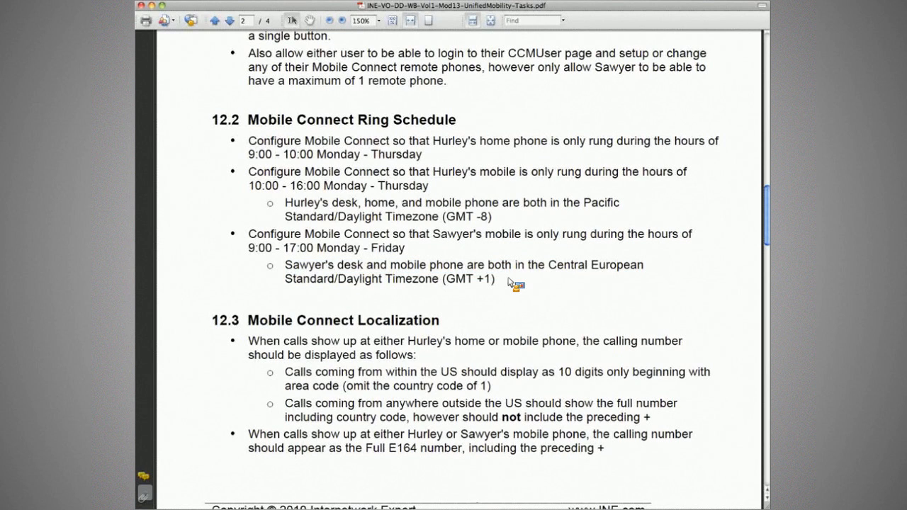
{"action": "key", "text": "ctrl+Right"}
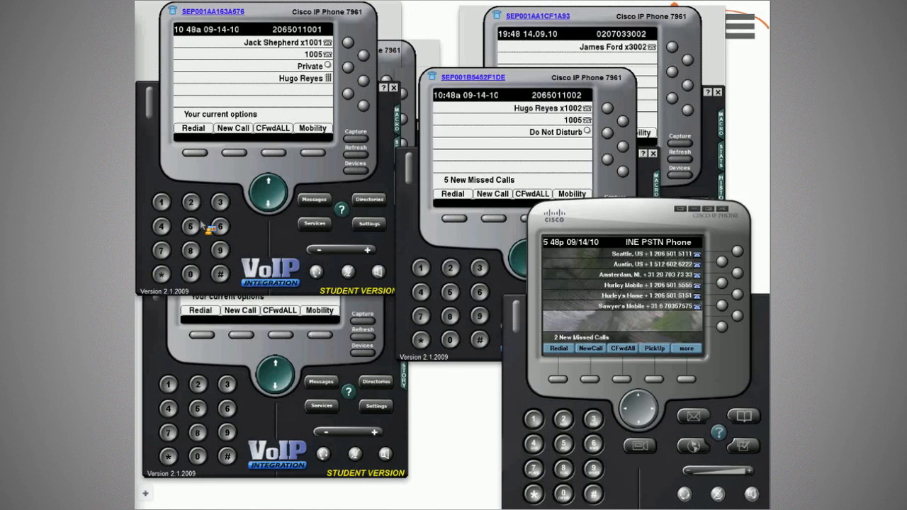
In the remote destinations list, open Hurley's Home.
{"action": "key", "text": "ctrl+Right"}
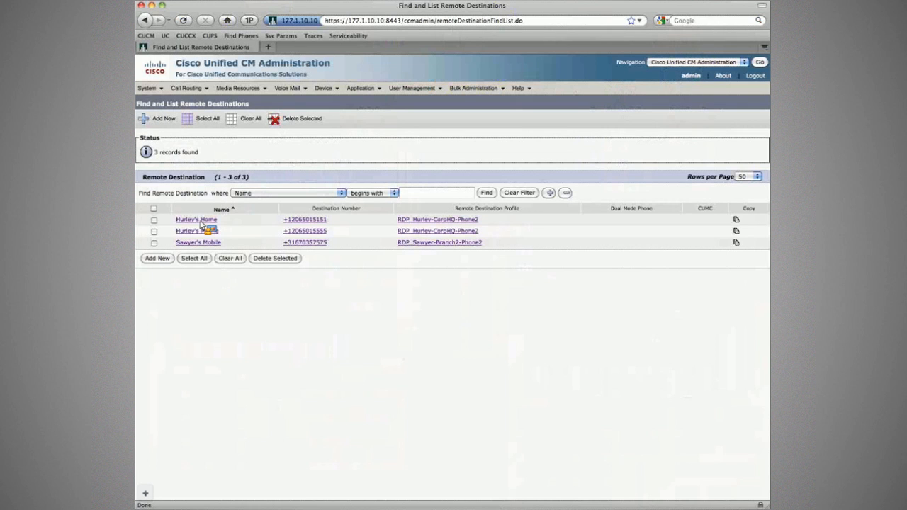
{"action": "left_click", "coordinate": [203, 230]}
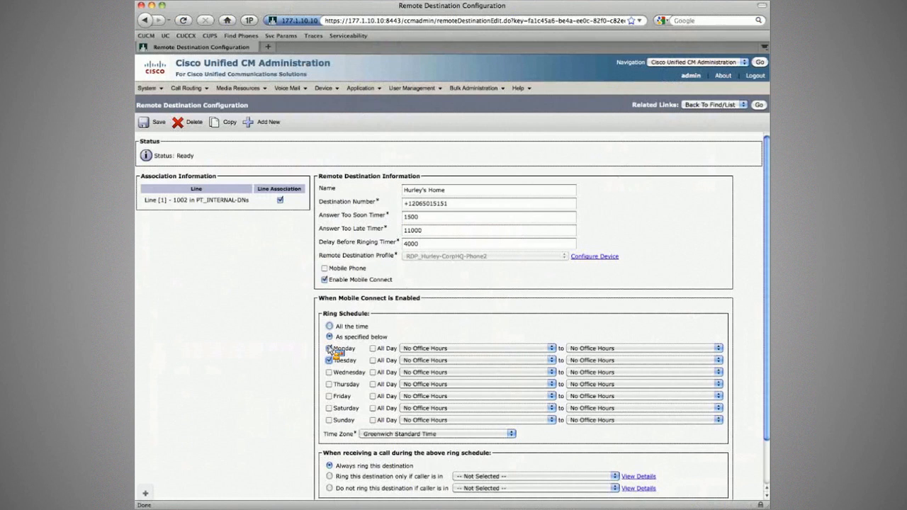
Check Monday–Thursday for Hurley's Home and set each day's ring hours to 09:00–10:00.
{"action": "left_click", "coordinate": [329, 348]}
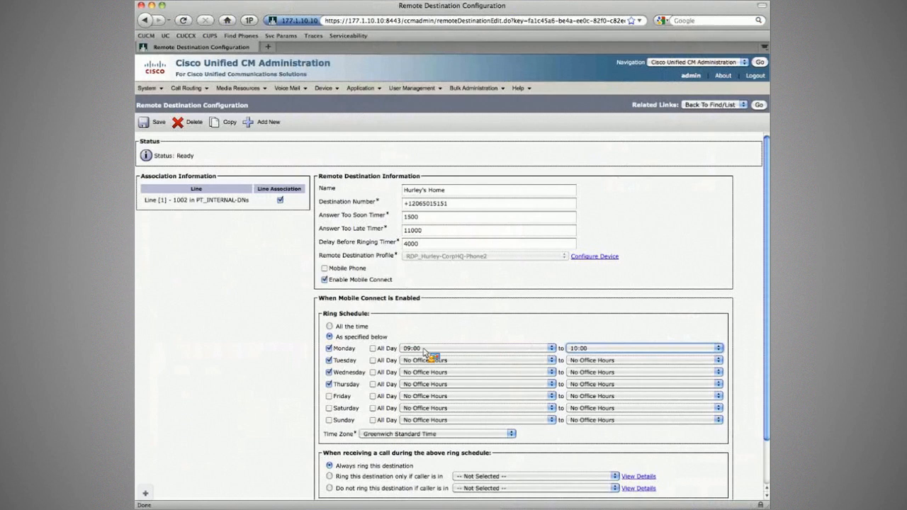
{"action": "key", "text": "Tab"}
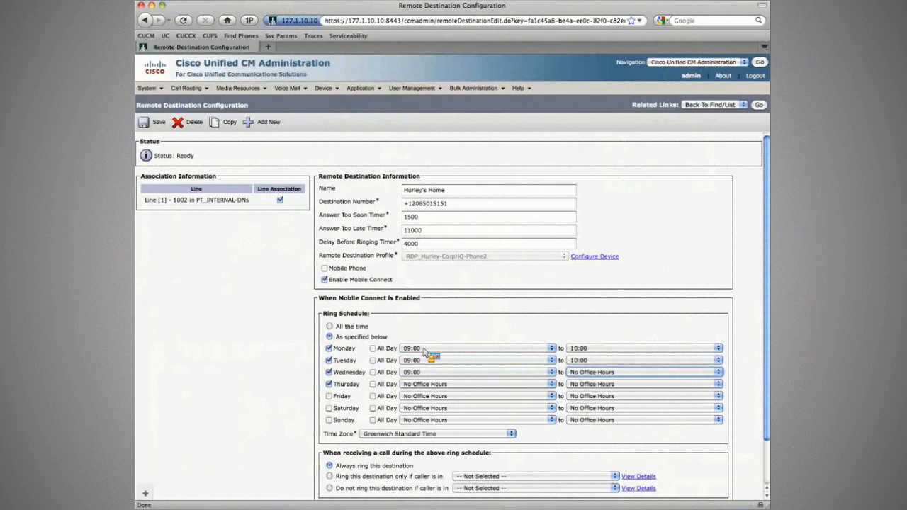
{"action": "type", "text": "10"}
{"action": "key", "text": "Tab"}
{"action": "type", "text": "09"}
{"action": "key", "text": "Tab"}
{"action": "type", "text": "10"}
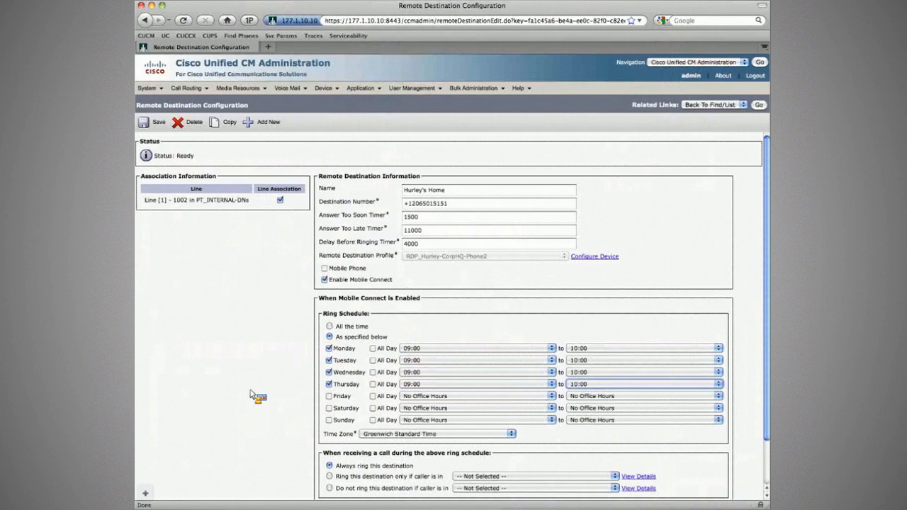
{"action": "left_click", "coordinate": [324, 436]}
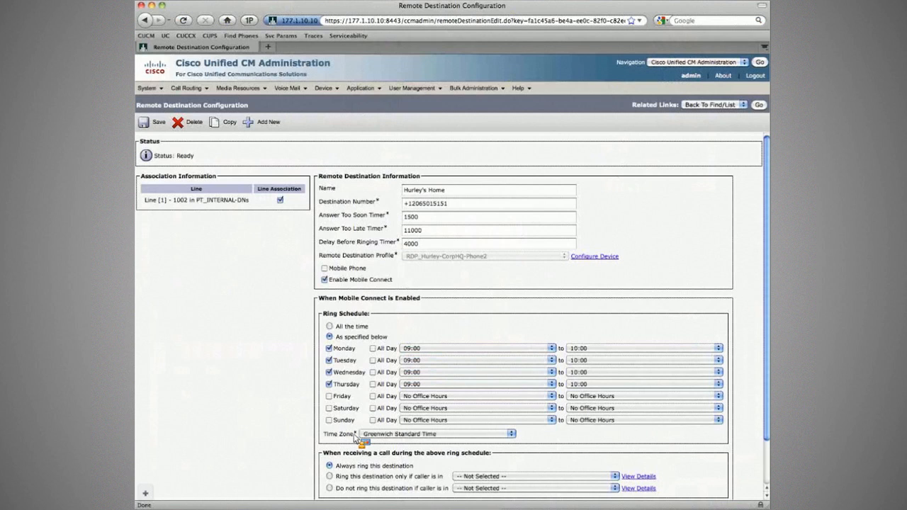
Set Hurley's Home to Pacific Standard/Daylight Time, save it, and return to the remote destinations list.
{"action": "left_click", "coordinate": [362, 434]}
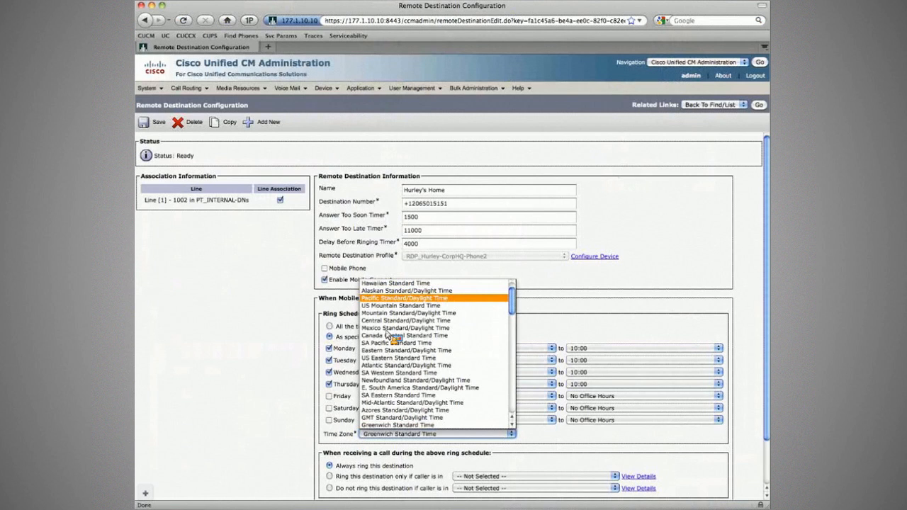
{"action": "left_click", "coordinate": [404, 298]}
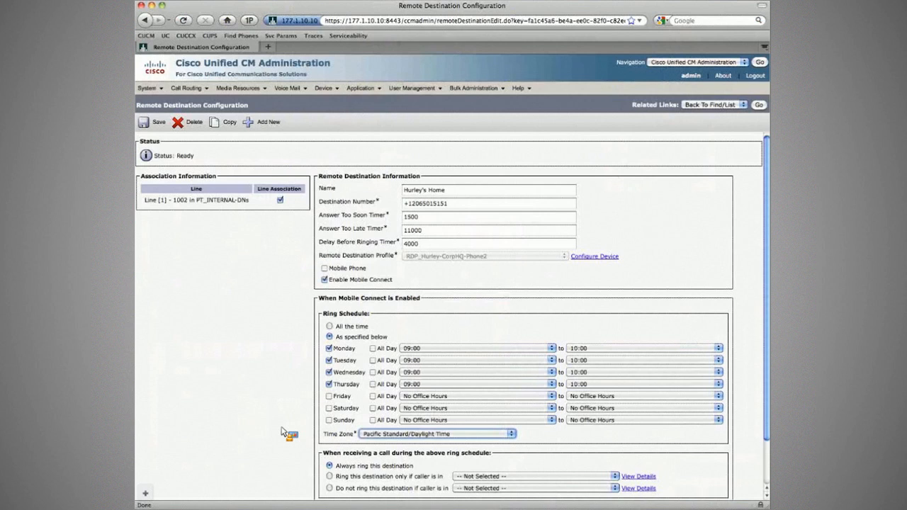
{"action": "left_click", "coordinate": [156, 124]}
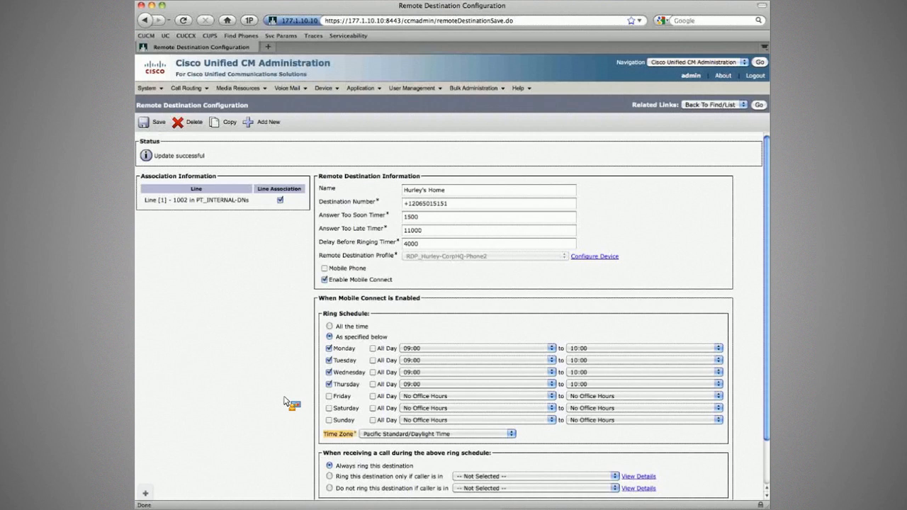
{"action": "left_click", "coordinate": [760, 104]}
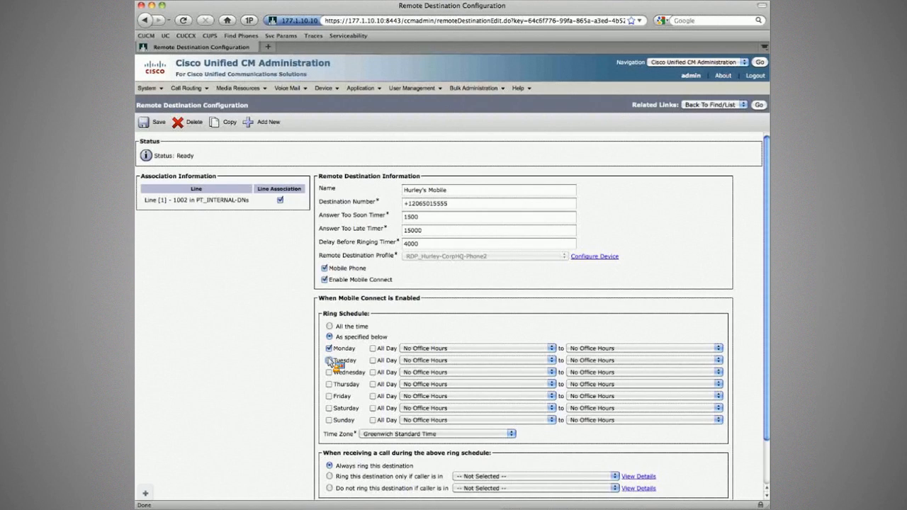
On Hurley's Mobile, check Tuesday–Thursday and set Monday's ring hours to 10:00–16:00.
{"action": "left_click", "coordinate": [328, 360]}
{"action": "left_click", "coordinate": [329, 372]}
{"action": "left_click", "coordinate": [329, 384]}
{"action": "left_click", "coordinate": [420, 348]}
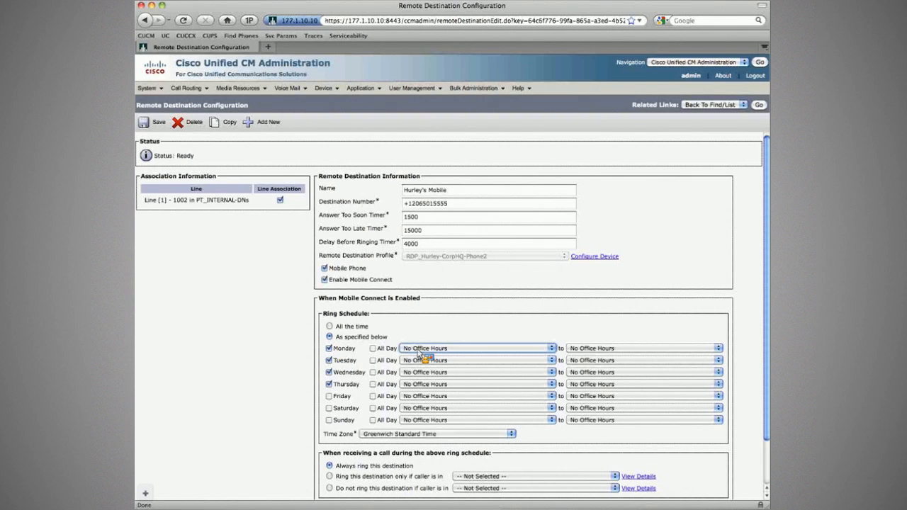
{"action": "type", "text": "10"}
{"action": "key", "text": "Tab"}
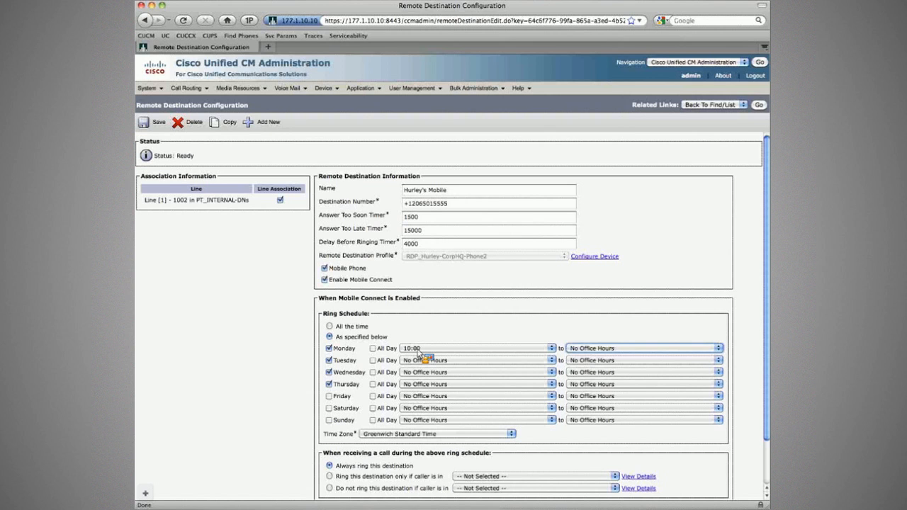
{"action": "type", "text": "16"}
Finish the 16:00 end times through Thursday, save Hurley's Mobile, and acknowledge the Mobile Connect warning.
{"action": "key", "text": "super+Tab"}
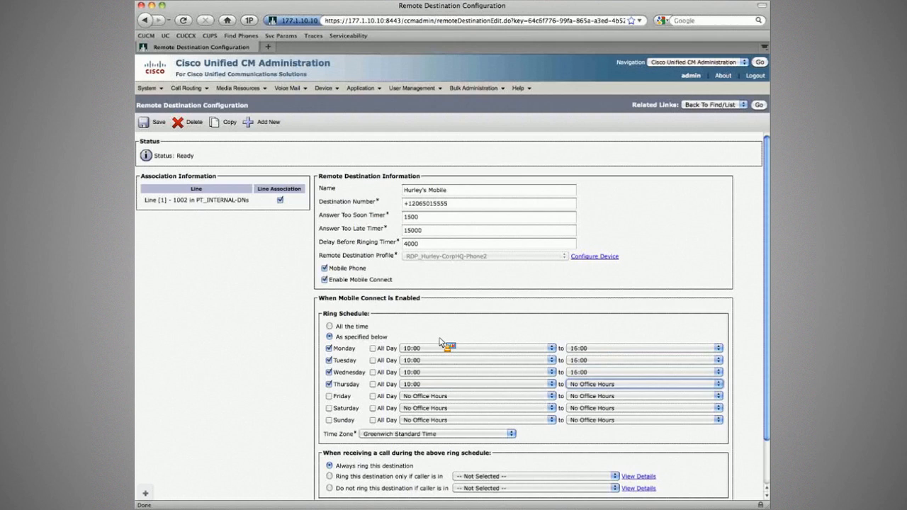
{"action": "type", "text": "16"}
{"action": "key", "text": "Tab"}
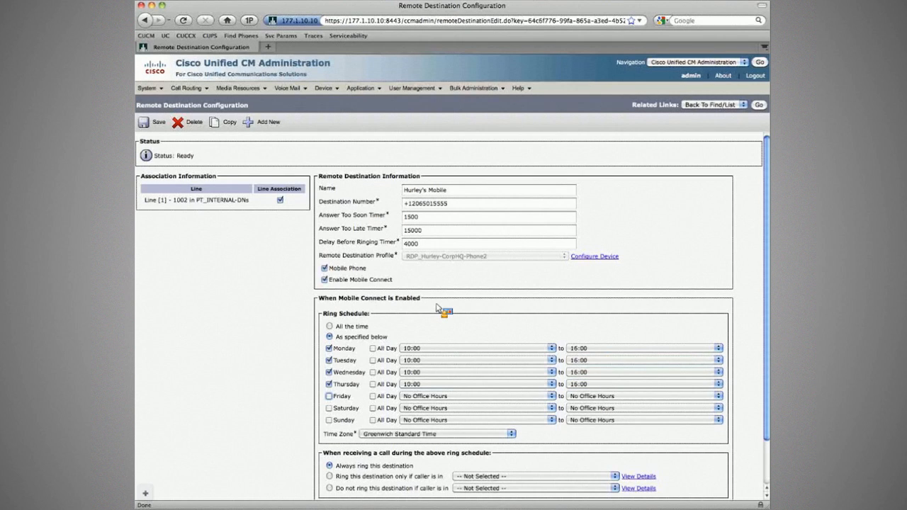
{"action": "left_click", "coordinate": [152, 122]}
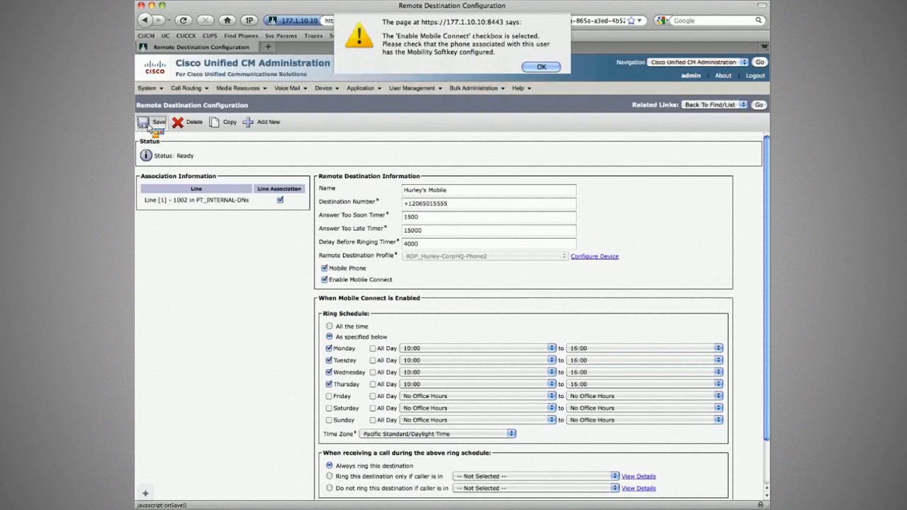
{"action": "key", "text": "Return"}
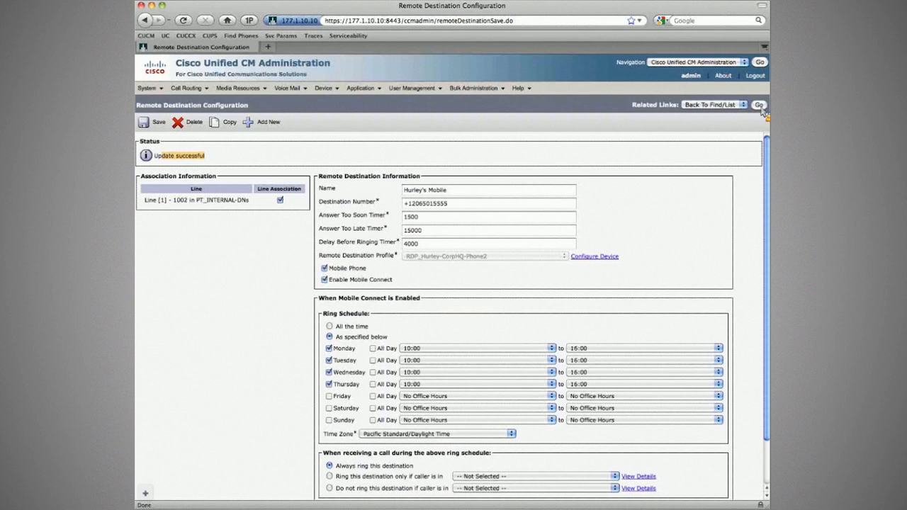
{"action": "key", "text": "super+Tab"}
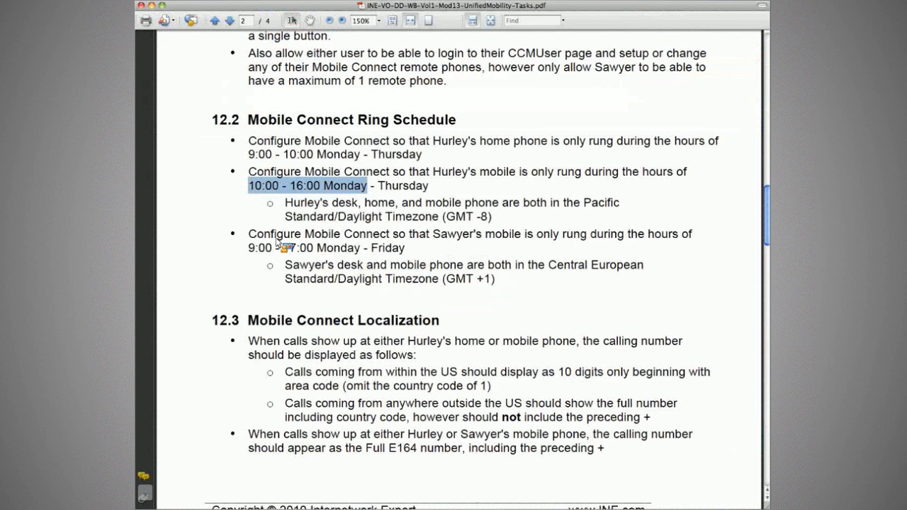
Highlight Sawyer's mobile requirement: 9:00–17:00, Monday–Friday, Central European time.
{"action": "left_click_drag", "start_coordinate": [316, 248], "coordinate": [409, 234]}
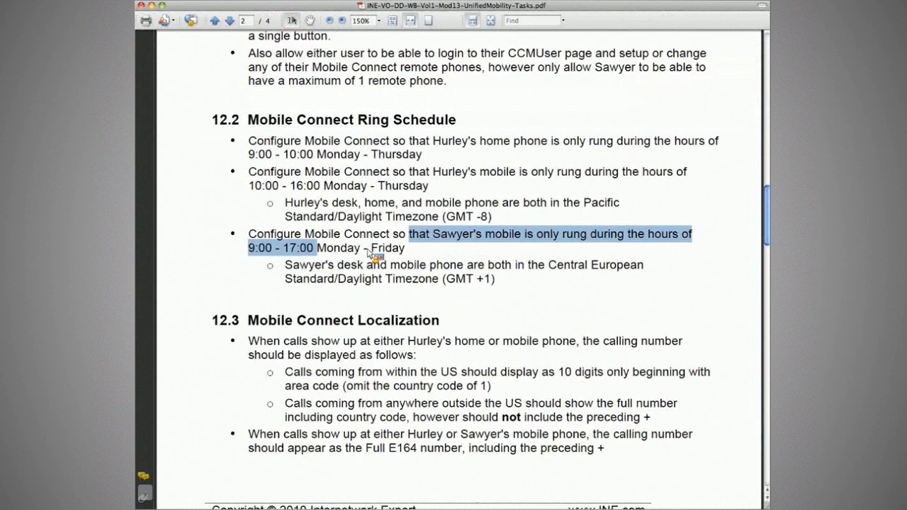
{"action": "left_click_drag", "start_coordinate": [316, 248], "coordinate": [406, 248]}
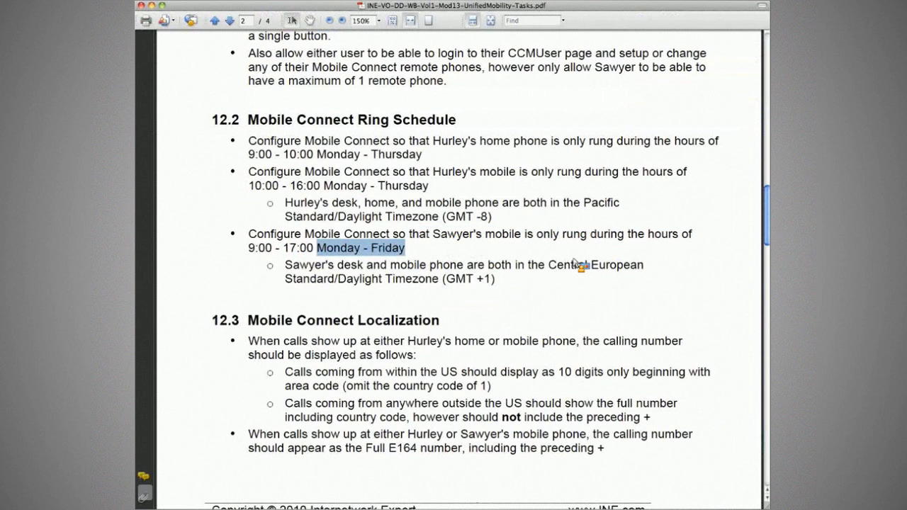
{"action": "left_click", "coordinate": [447, 276]}
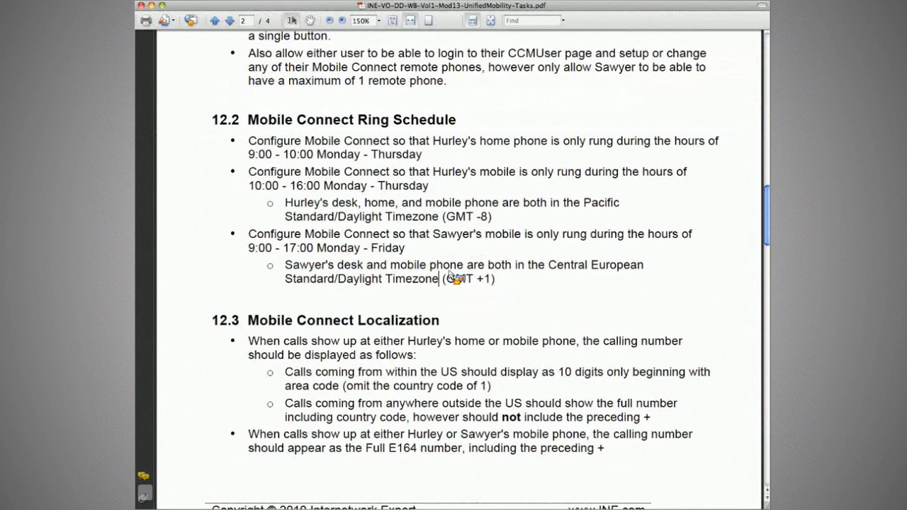
{"action": "key", "text": "super+Tab"}
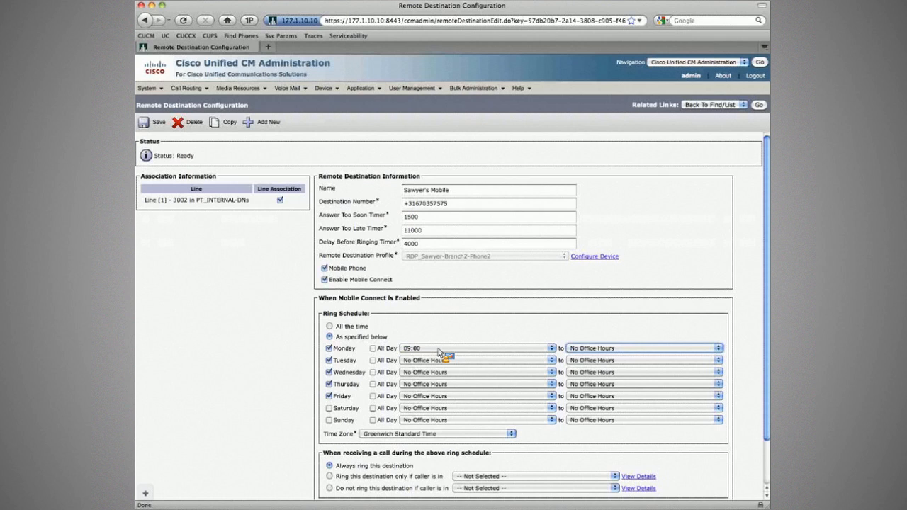
Enter 09:00–17:00 ring hours for Monday through Friday on Sawyer's Mobile.
{"action": "type", "text": "17"}
{"action": "key", "text": "Tab"}
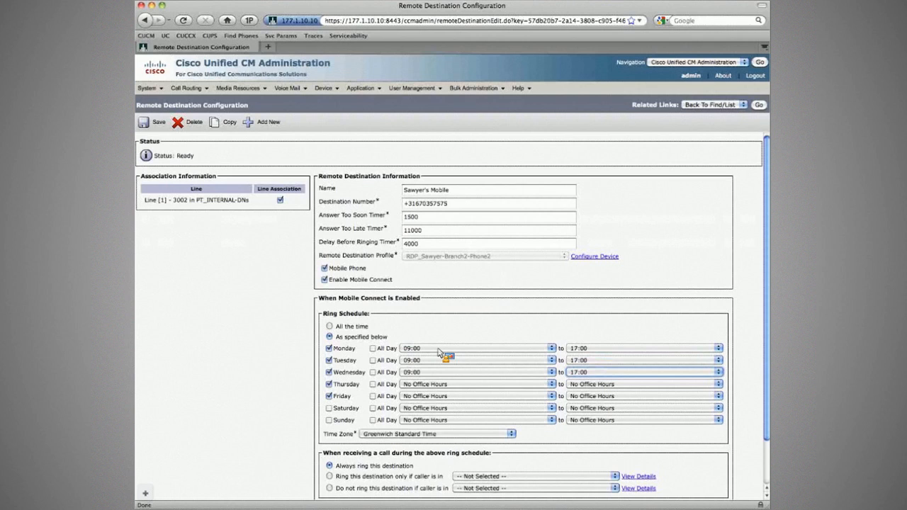
{"action": "key", "text": "Tab"}
{"action": "type", "text": "09"}
{"action": "key", "text": "Tab"}
{"action": "type", "text": "1"}
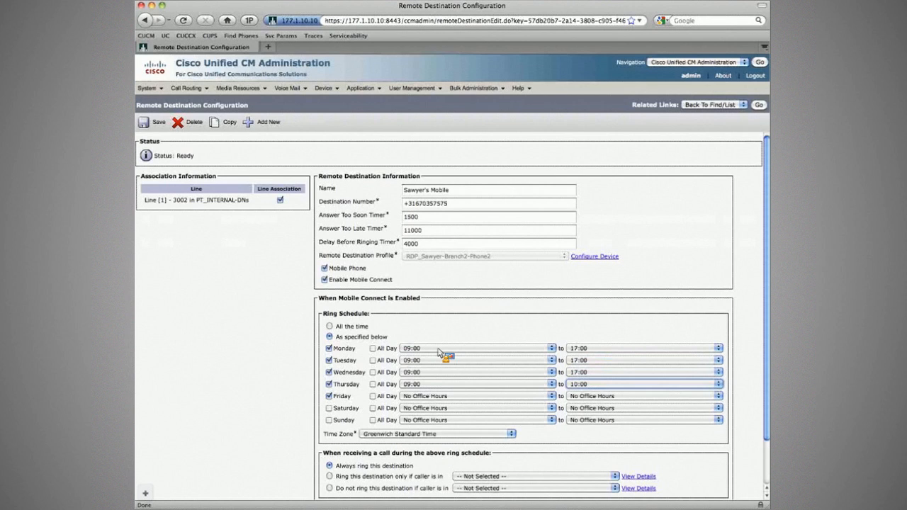
{"action": "type", "text": "7"}
{"action": "key", "text": "Tab"}
{"action": "type", "text": "09"}
{"action": "key", "text": "Tab"}
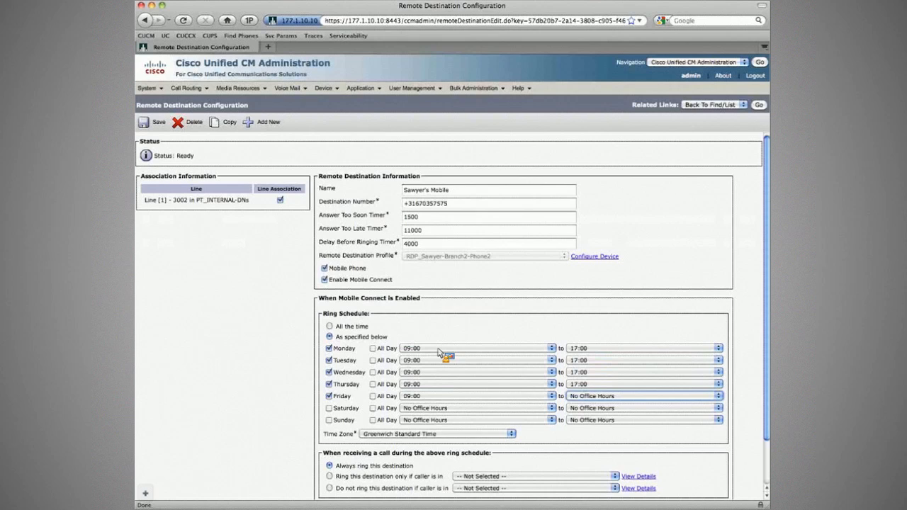
{"action": "type", "text": "17"}
Set Central Europe Standard/Daylight Time, save, dismiss the warning, and return to the list.
{"action": "left_click", "coordinate": [472, 434]}
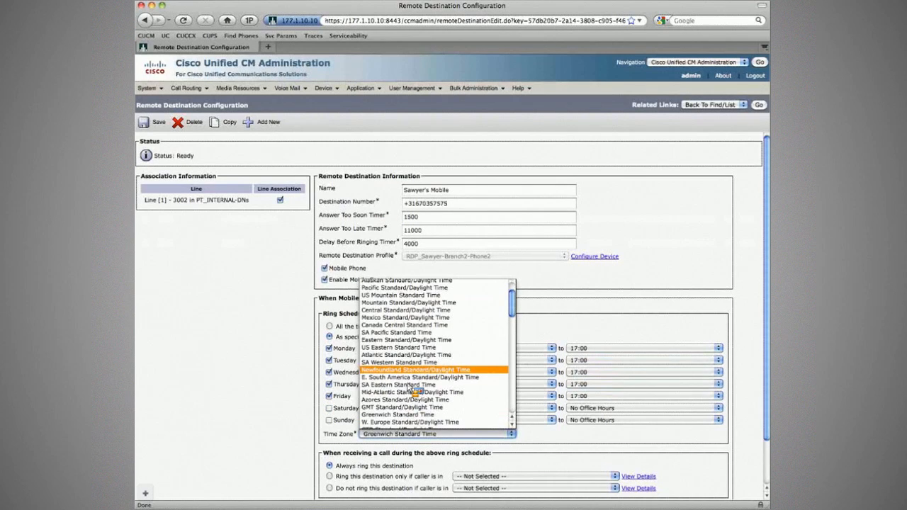
{"action": "scroll", "coordinate": [413, 390], "scroll_direction": "down", "scroll_amount": 2}
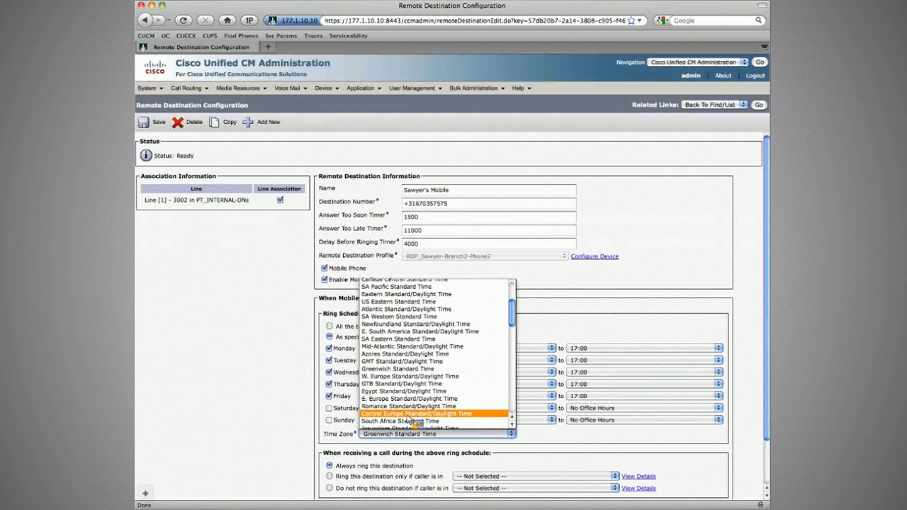
{"action": "left_click", "coordinate": [411, 413]}
{"action": "left_click", "coordinate": [143, 125]}
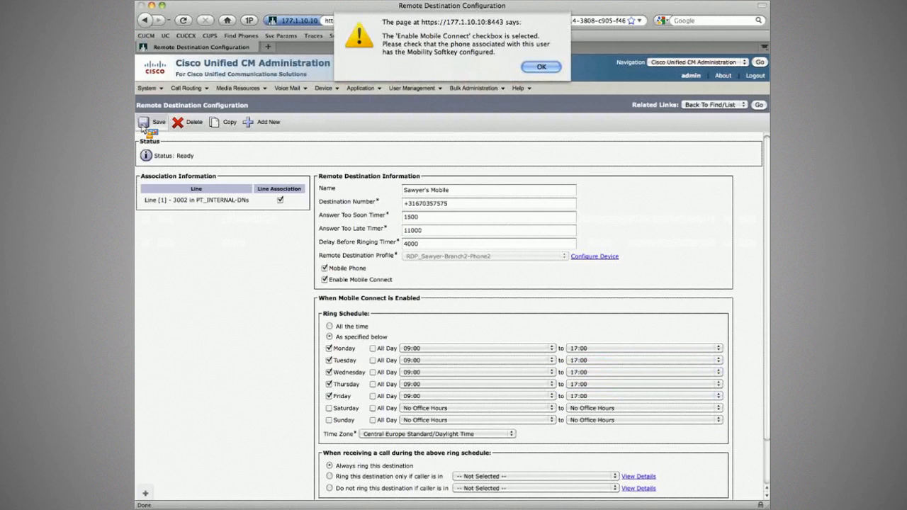
{"action": "key", "text": "Return"}
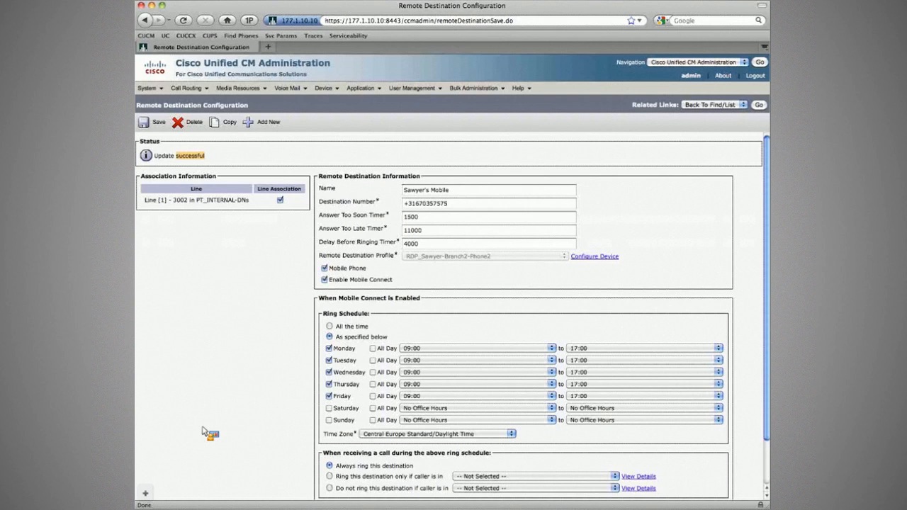
{"action": "left_click", "coordinate": [757, 105]}
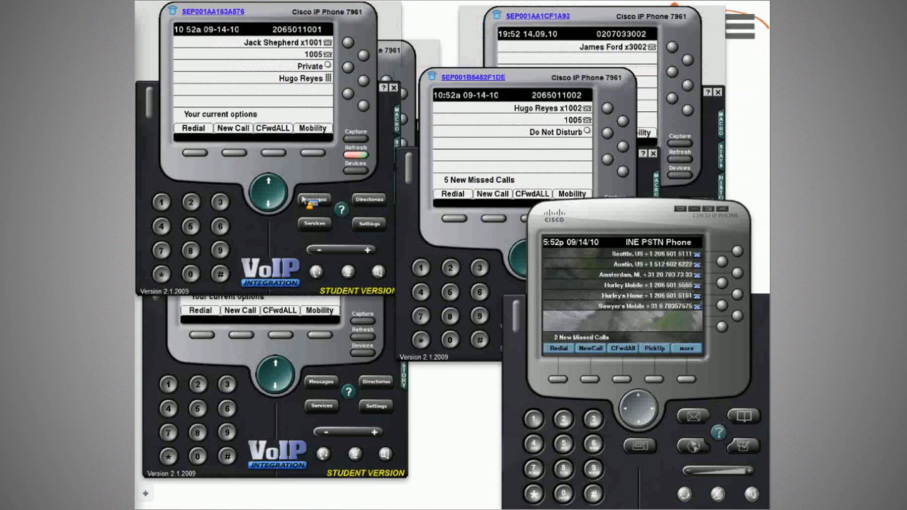
Bring the Branch2 Phone1 and CorpHQ Phone2 softphones to the front to check them.
{"action": "left_click", "coordinate": [301, 304]}
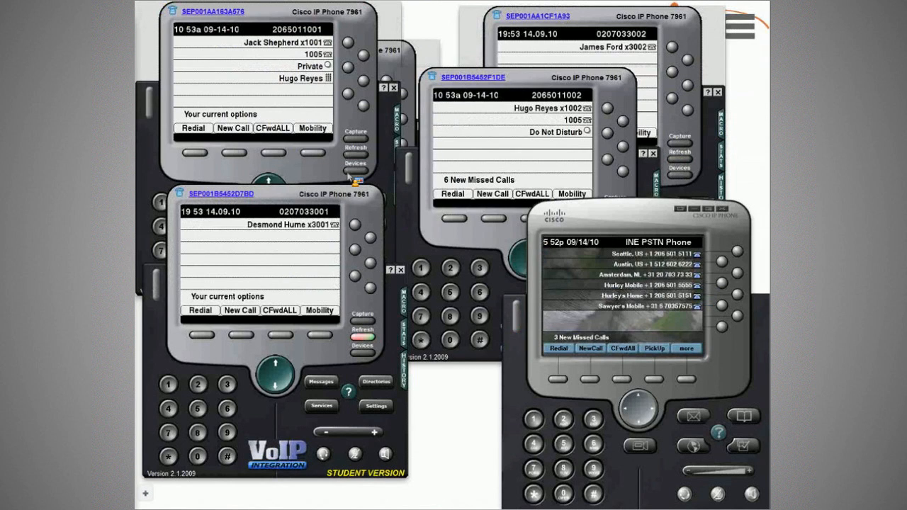
{"action": "left_click_drag", "start_coordinate": [350, 178], "coordinate": [468, 142]}
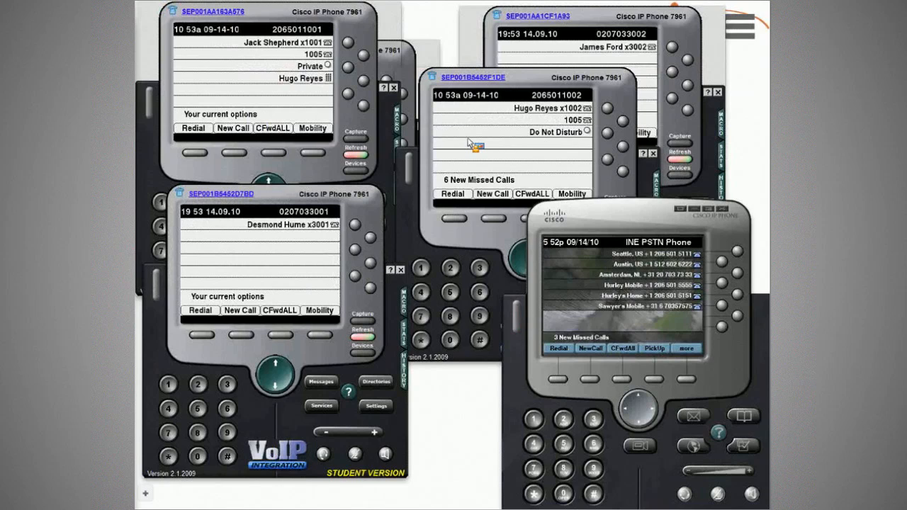
{"action": "left_click_drag", "start_coordinate": [469, 143], "coordinate": [456, 101]}
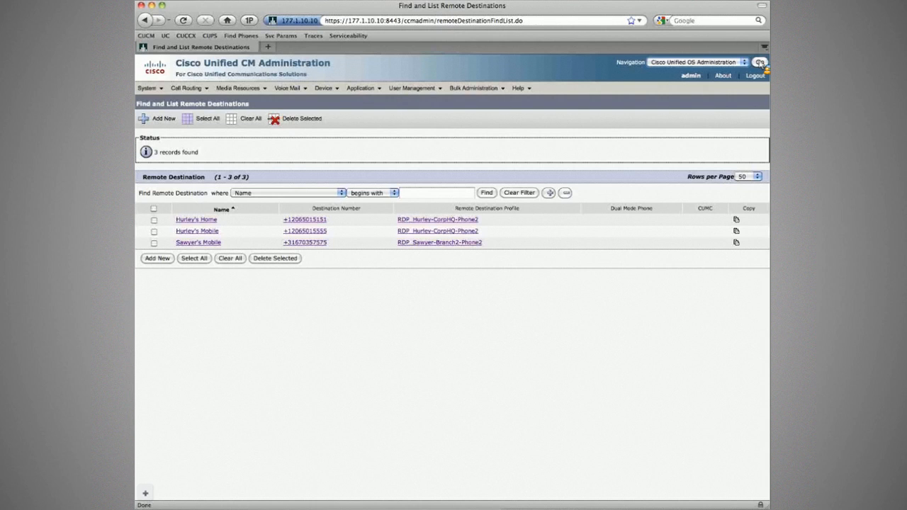
Log in to Cisco Unified OS Administration and set the server clock's hour to 09 under Settings > Time.
{"action": "left_click", "coordinate": [759, 63]}
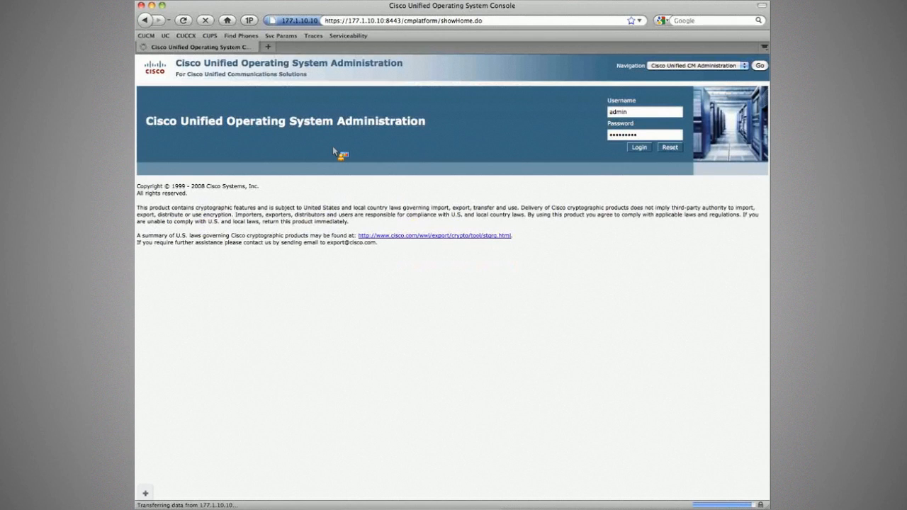
{"action": "left_click", "coordinate": [185, 115]}
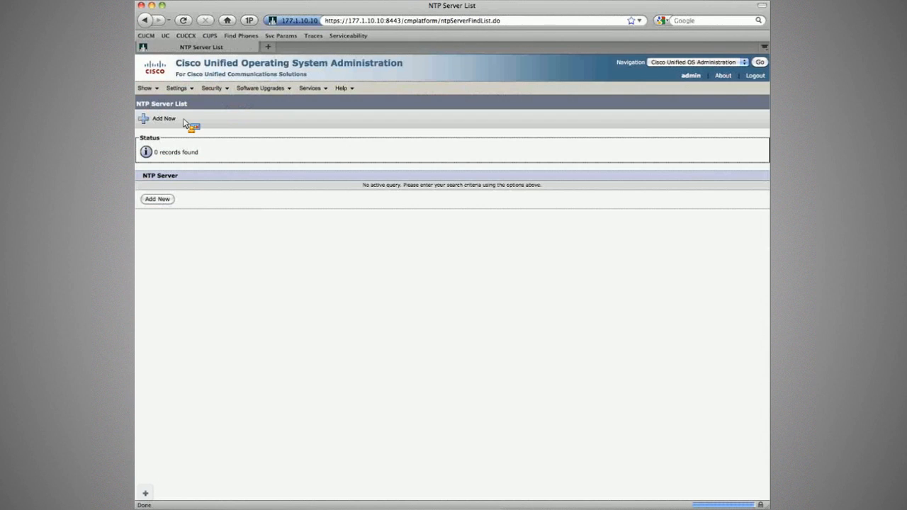
{"action": "mouse_move", "coordinate": [186, 89]}
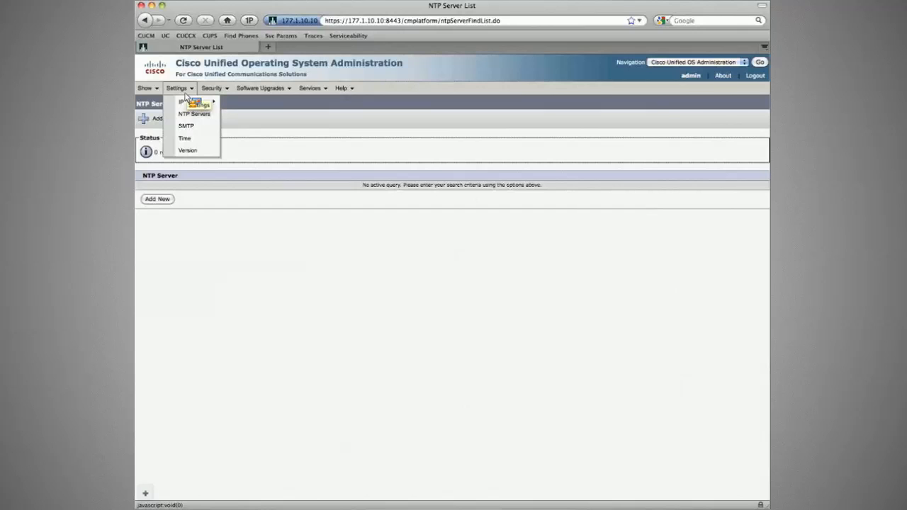
{"action": "left_click", "coordinate": [186, 139]}
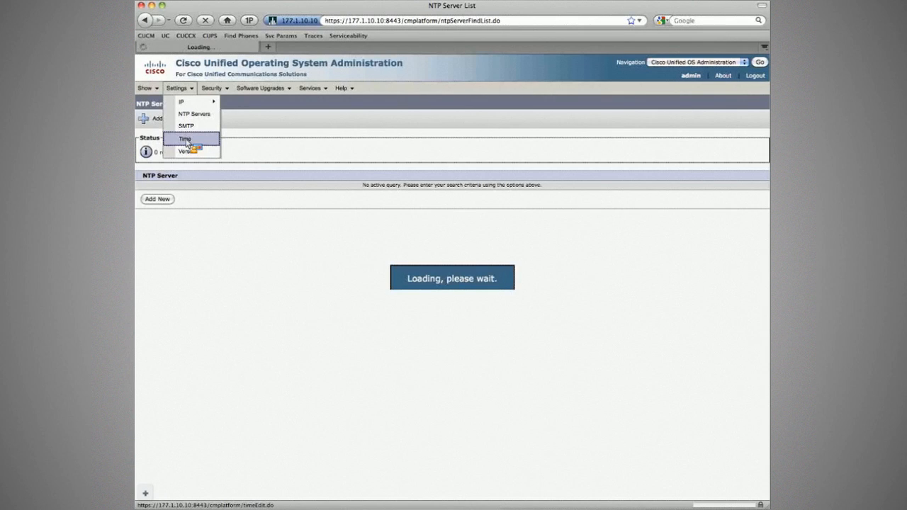
{"action": "left_click", "coordinate": [264, 184]}
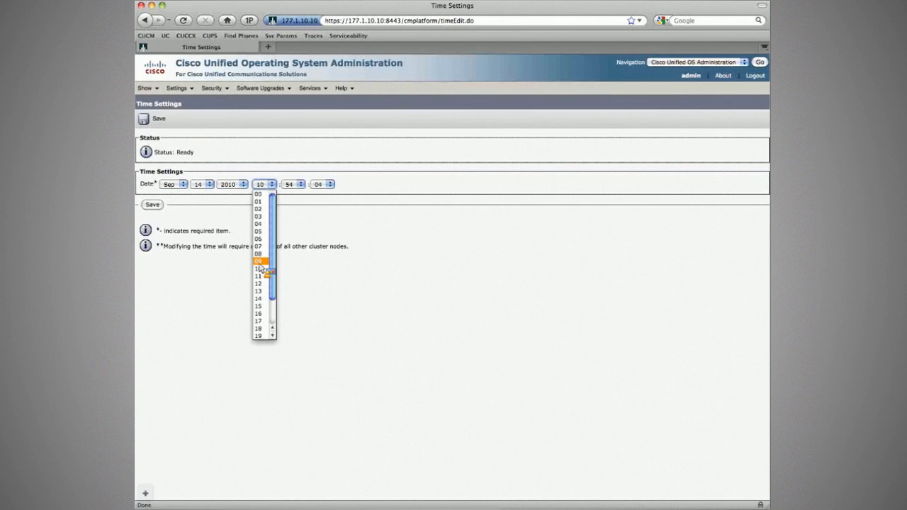
{"action": "left_click", "coordinate": [259, 261]}
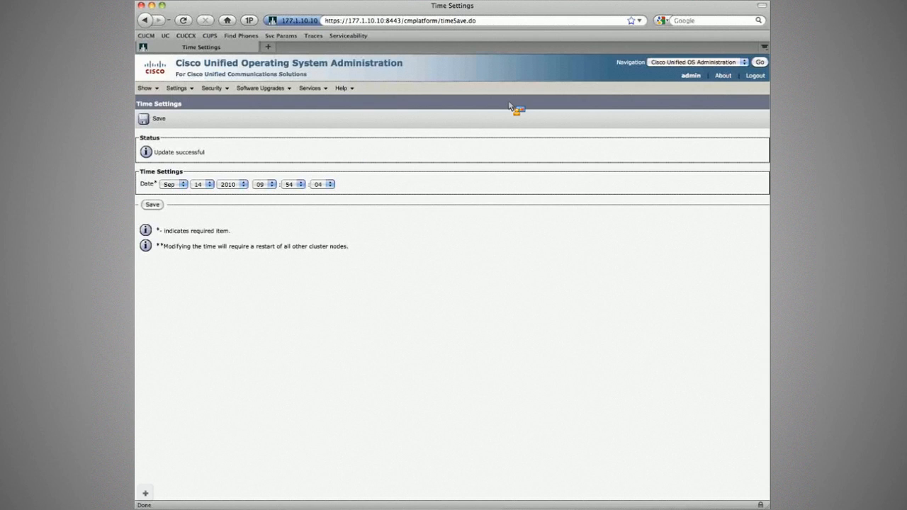
{"action": "key", "text": "super+Tab"}
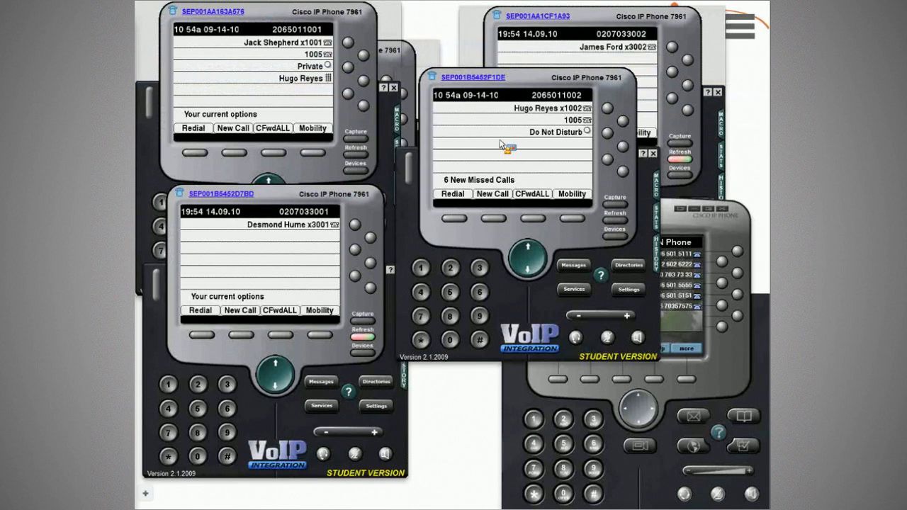
Test-call extension 1002 from Branch2 Phone1, watch the INE PSTN Phone's mobile ring, then end the call.
{"action": "left_click", "coordinate": [338, 238]}
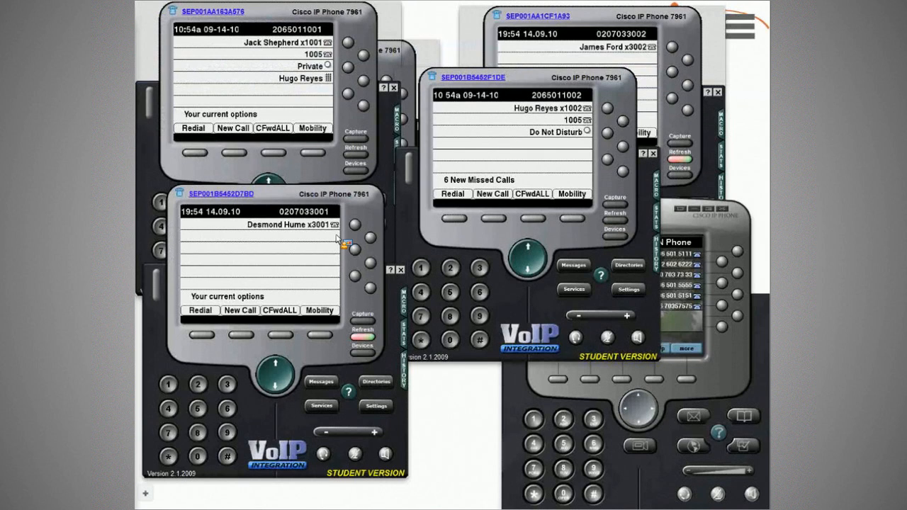
{"action": "left_click", "coordinate": [681, 285]}
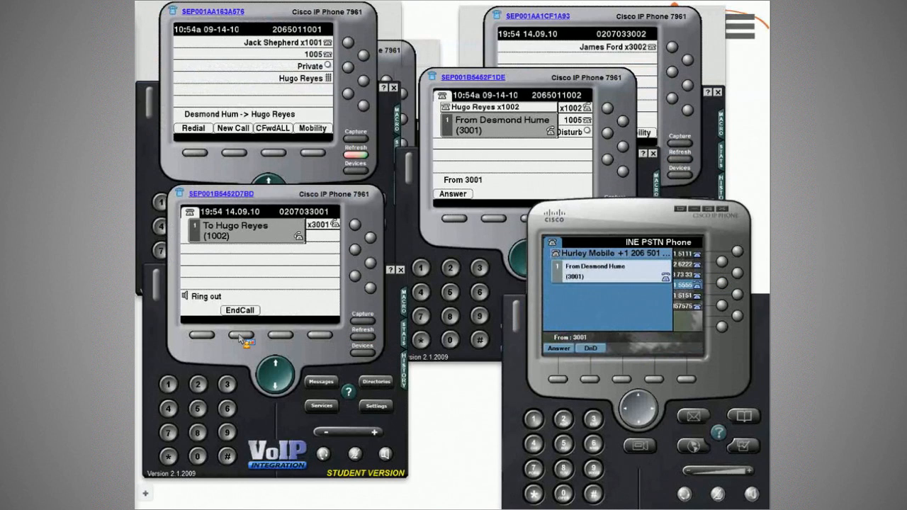
{"action": "left_click", "coordinate": [241, 336]}
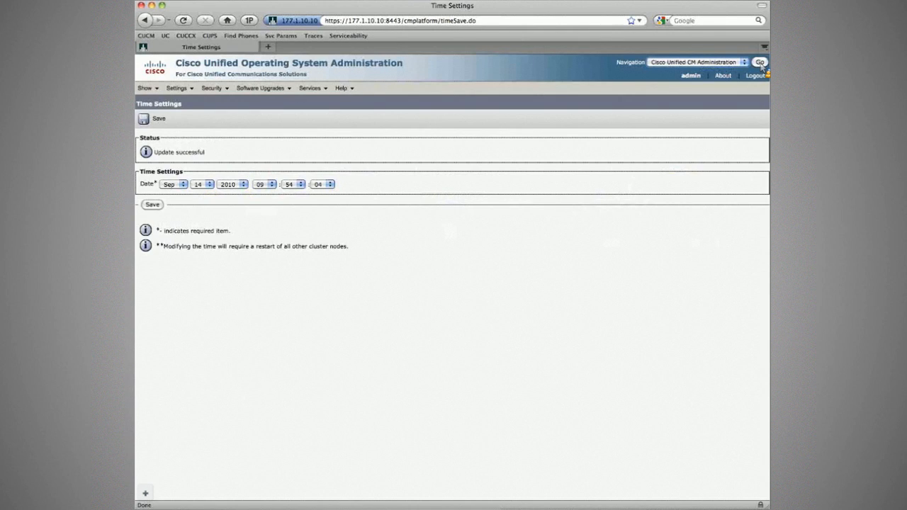
Return to Cisco Unified CM Administration and open the CorpHQ user's home remote destination.
{"action": "left_click", "coordinate": [759, 63]}
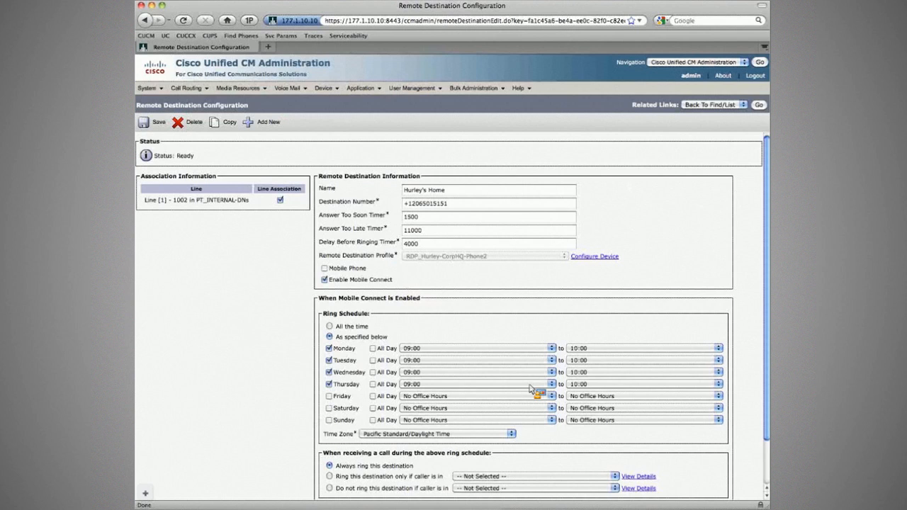
{"action": "left_click", "coordinate": [323, 88]}
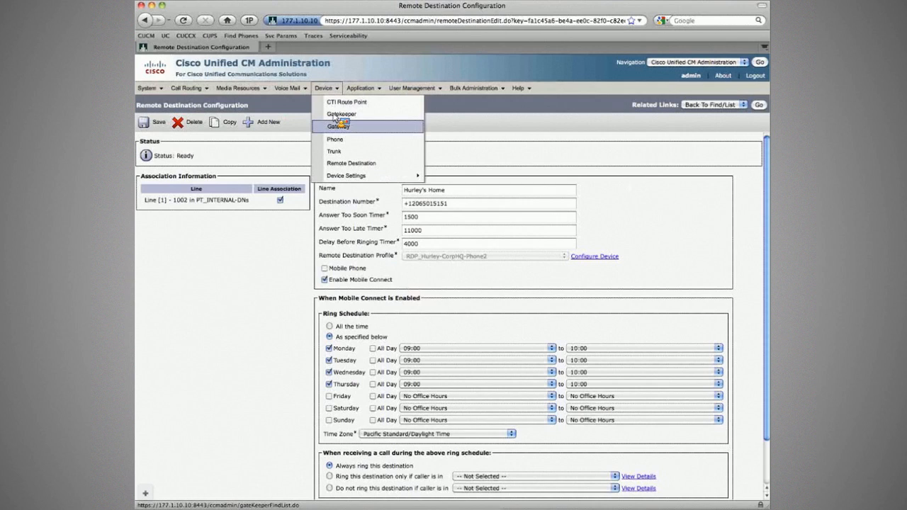
Reset CorpHQ Phone2 from the phone list, then switch to Cisco Unified Serviceability.
{"action": "left_click", "coordinate": [365, 139]}
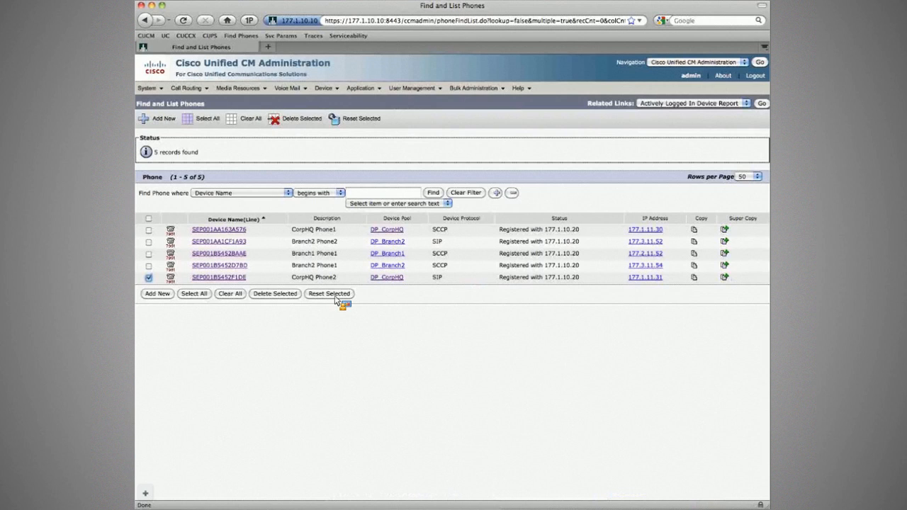
{"action": "left_click", "coordinate": [335, 297]}
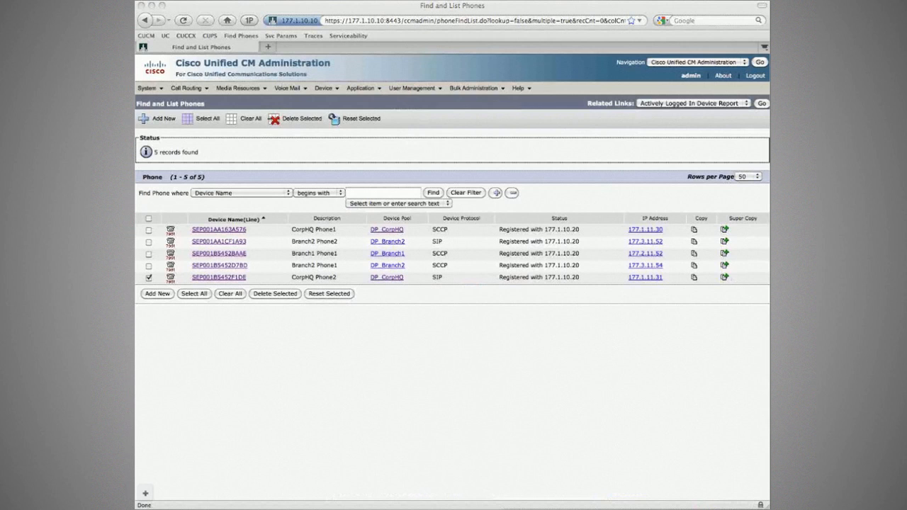
{"action": "left_click", "coordinate": [410, 151]}
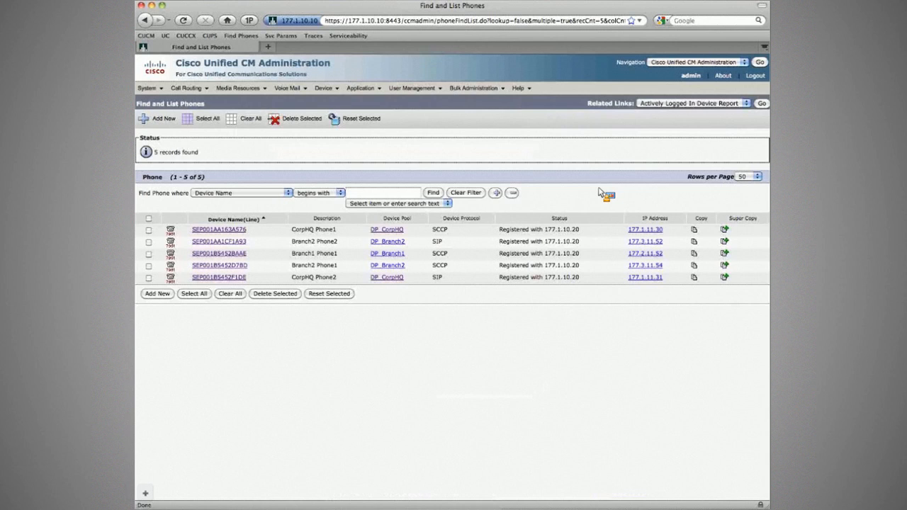
{"action": "left_click", "coordinate": [760, 62]}
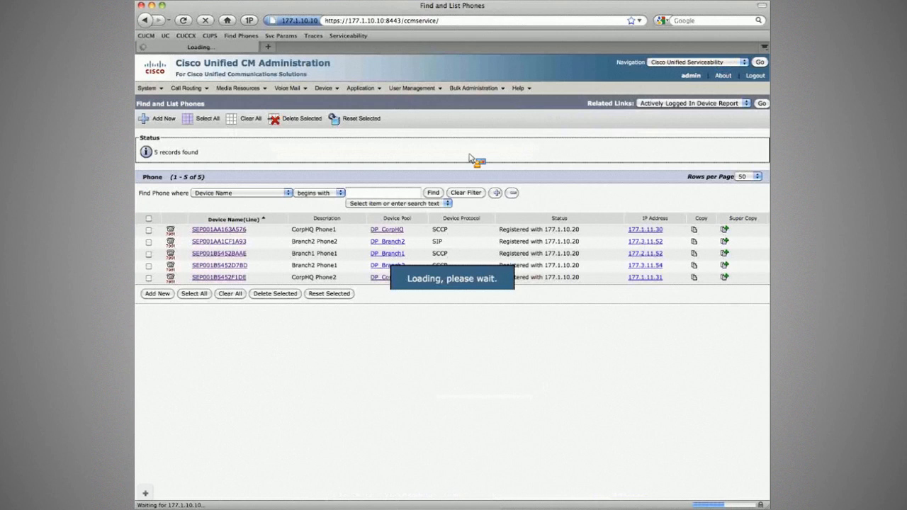
Stop the Cisco CallManager feature service on server 177.1.10.20 and bring up the softphones.
{"action": "mouse_move", "coordinate": [205, 93]}
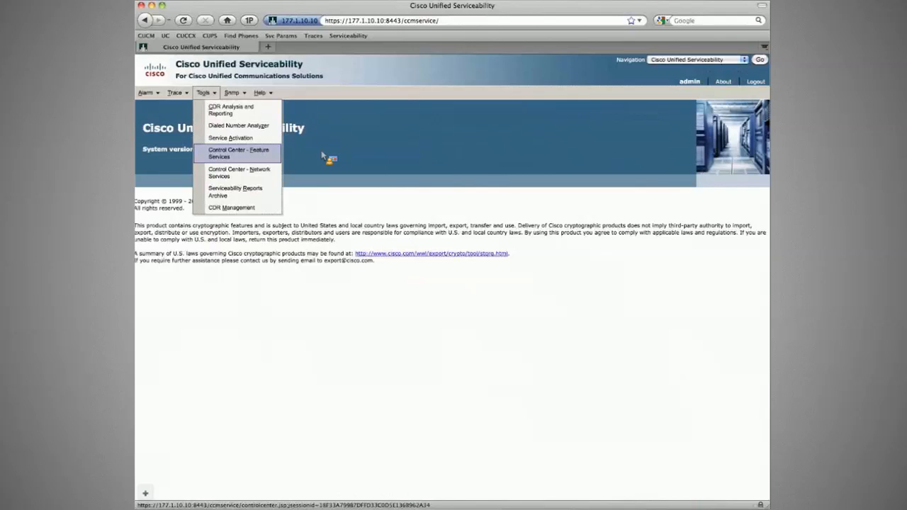
{"action": "left_click", "coordinate": [226, 161]}
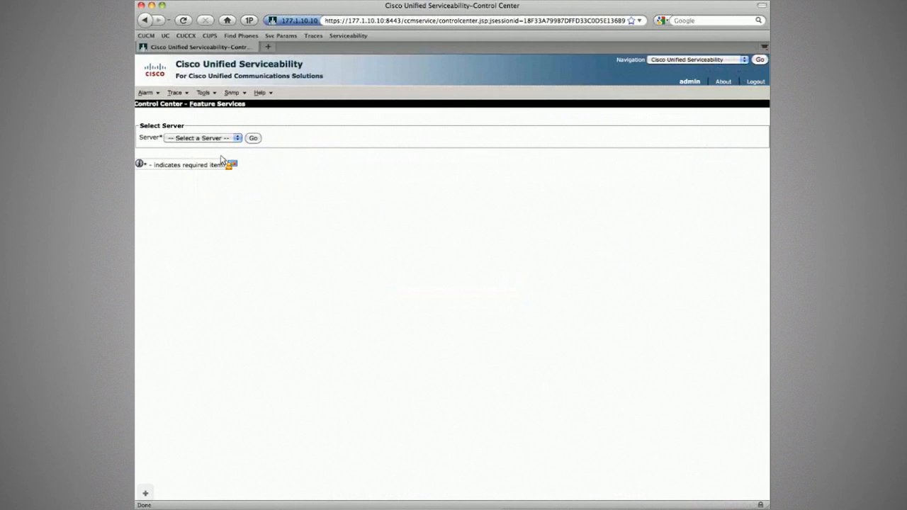
{"action": "left_click", "coordinate": [258, 140]}
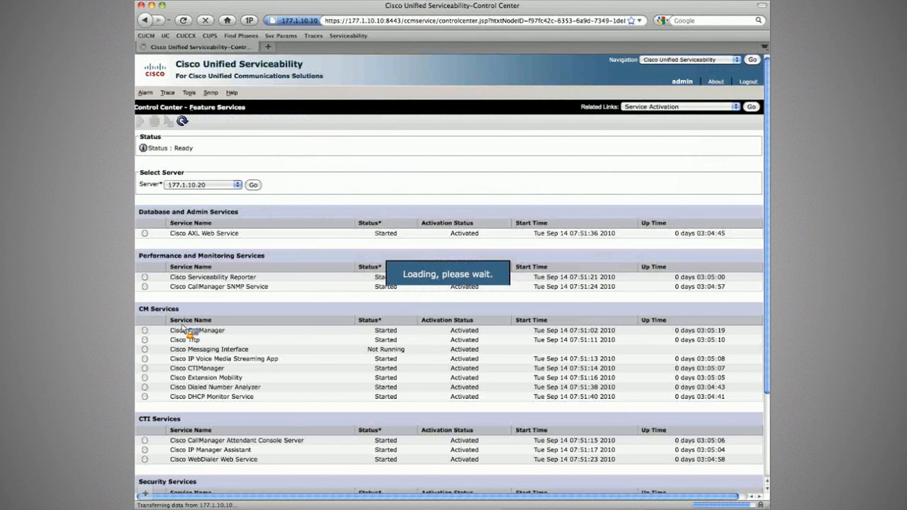
{"action": "left_click", "coordinate": [145, 331]}
{"action": "left_click", "coordinate": [154, 121]}
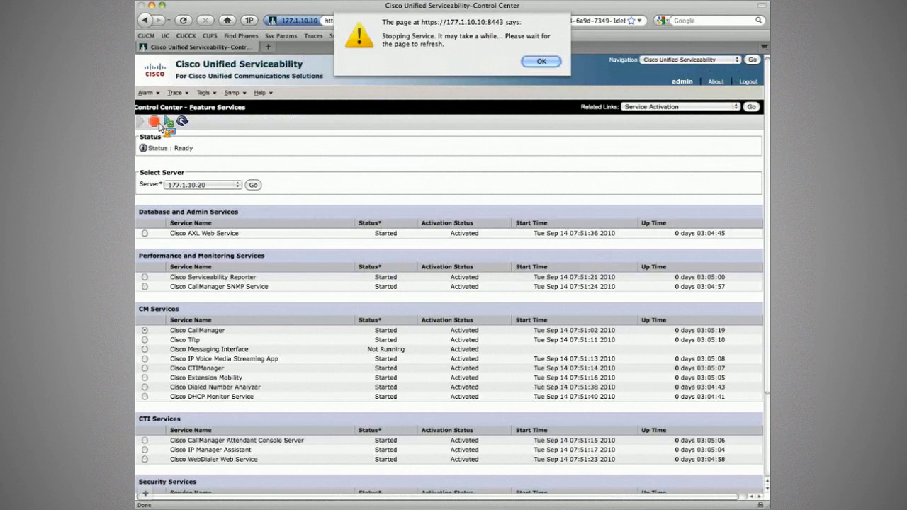
{"action": "key", "text": "Return"}
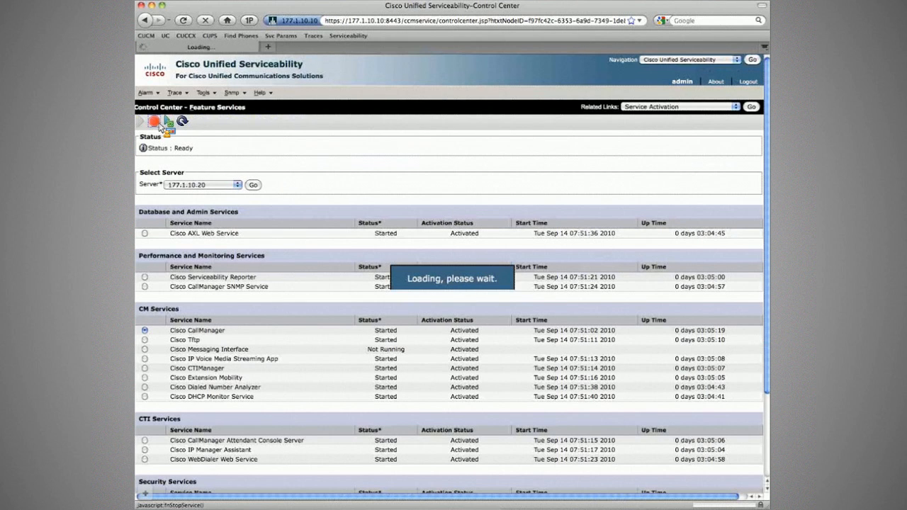
{"action": "key", "text": "super+Tab"}
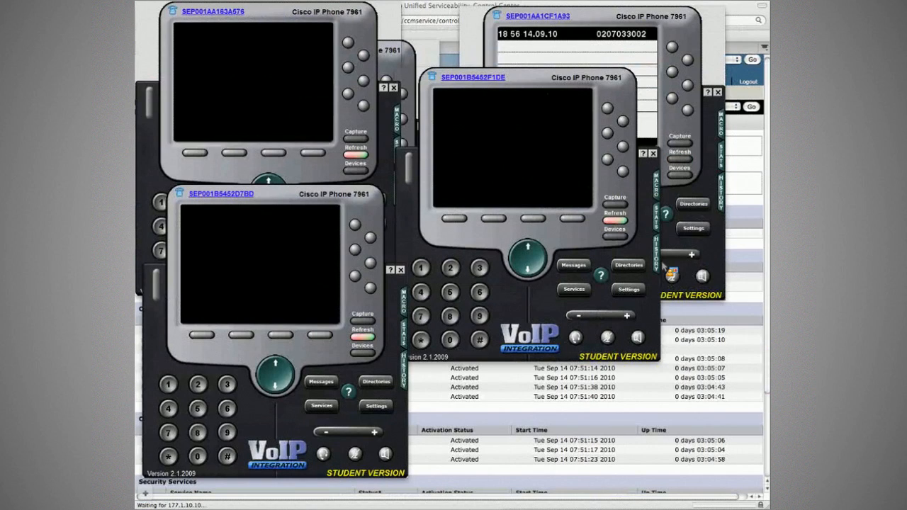
Reconnect the softphones for extensions 1002, 1001, 2001 and 3001 through device control.
{"action": "left_click", "coordinate": [615, 235]}
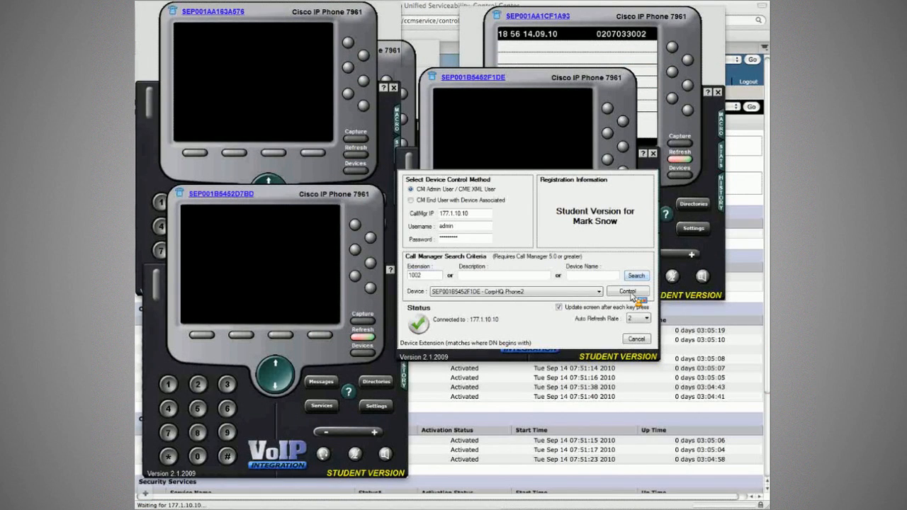
{"action": "left_click", "coordinate": [630, 292]}
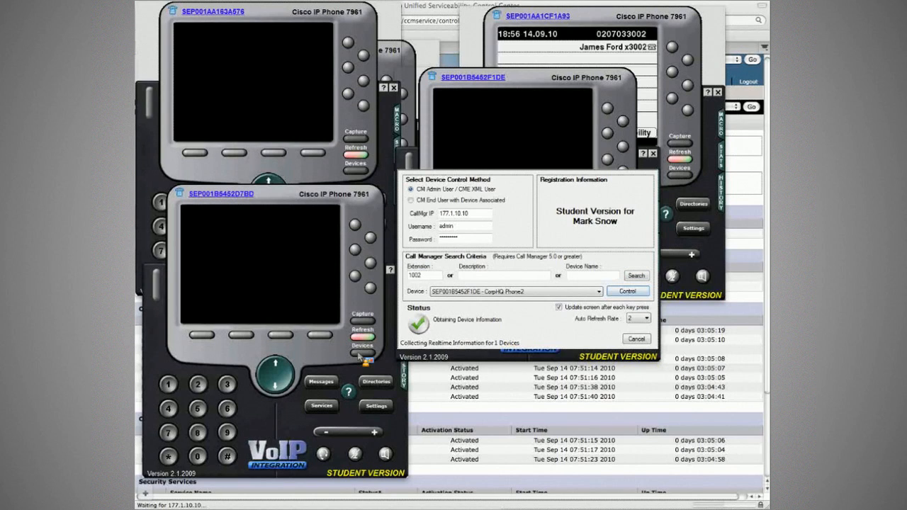
{"action": "left_click", "coordinate": [360, 353]}
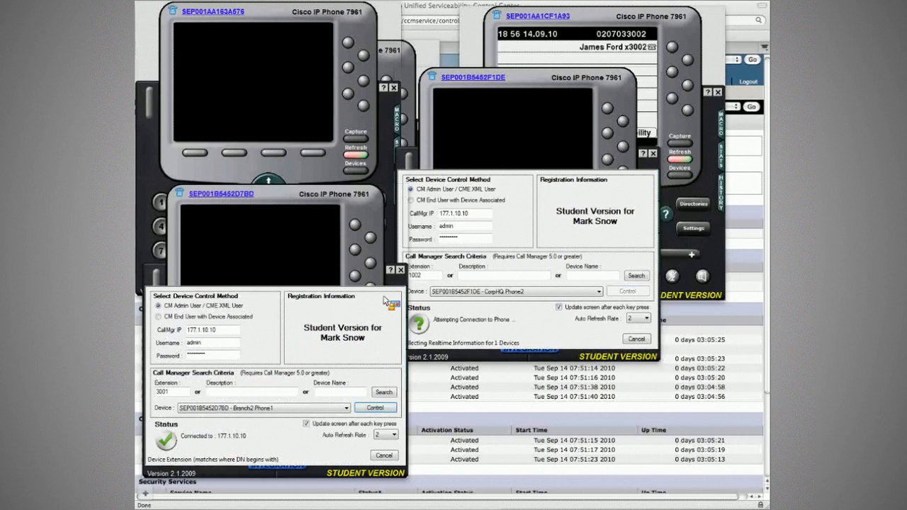
{"action": "left_click", "coordinate": [356, 171]}
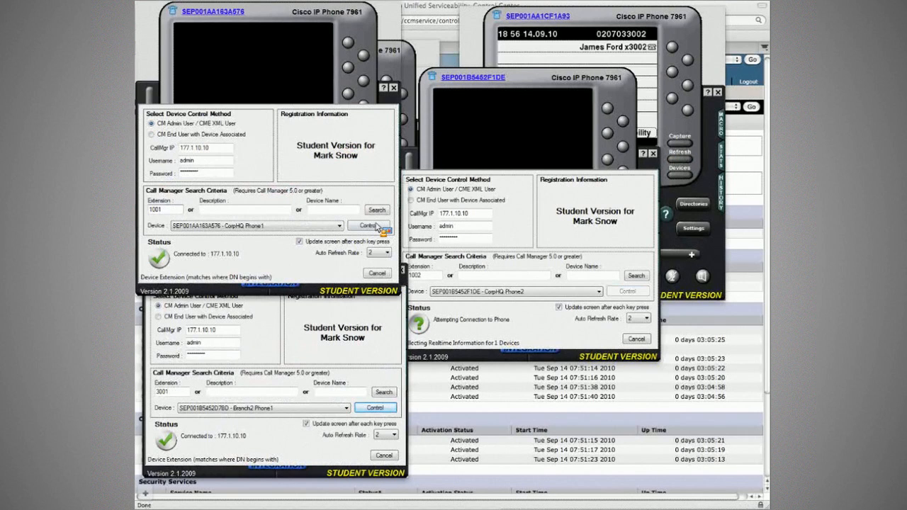
{"action": "left_click", "coordinate": [377, 226]}
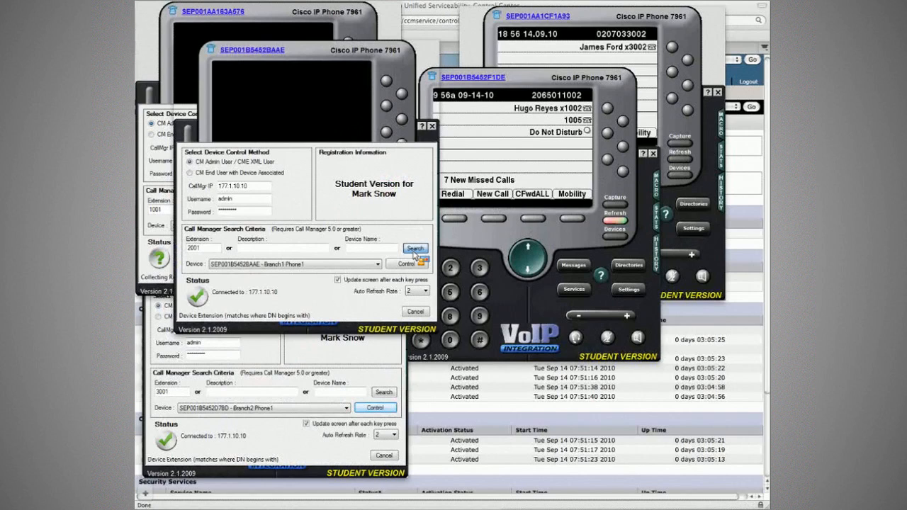
{"action": "left_click", "coordinate": [411, 264]}
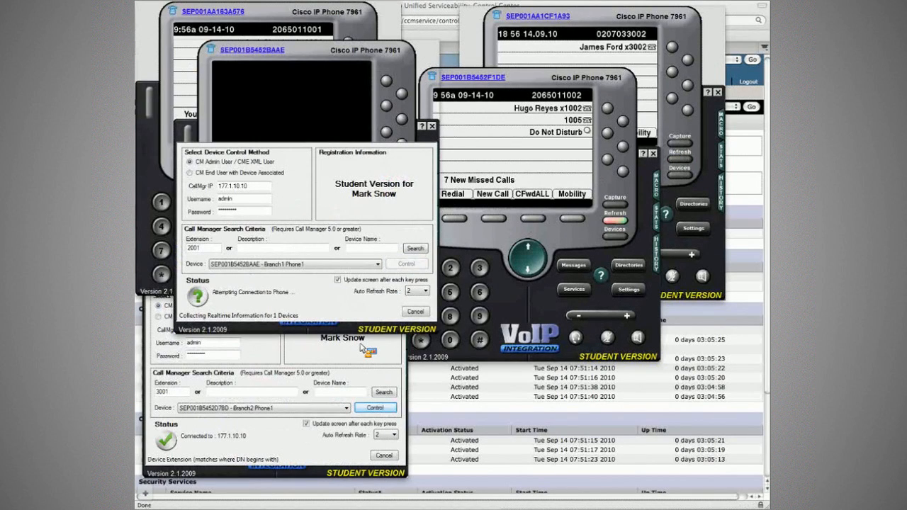
{"action": "left_click", "coordinate": [375, 408]}
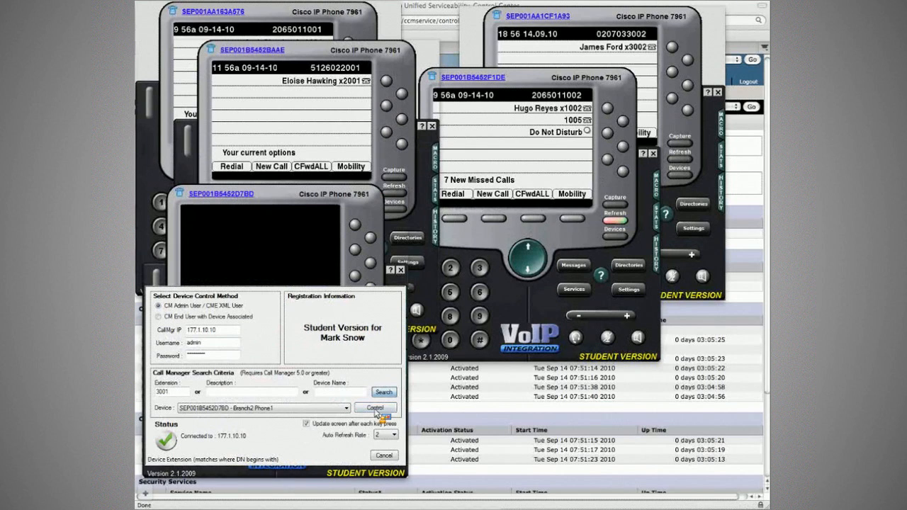
{"action": "left_click", "coordinate": [375, 408]}
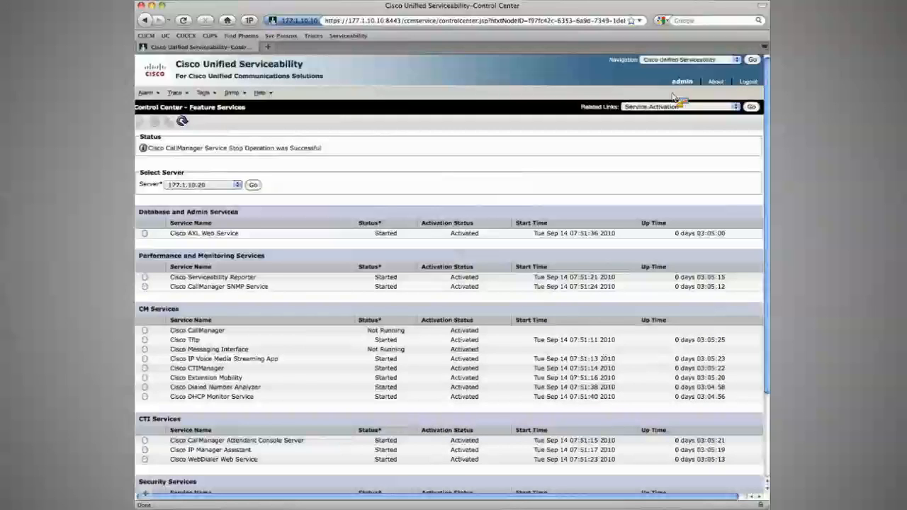
Navigate from Serviceability to Cisco Unified OS Administration's Time Settings page.
{"action": "left_click", "coordinate": [709, 59]}
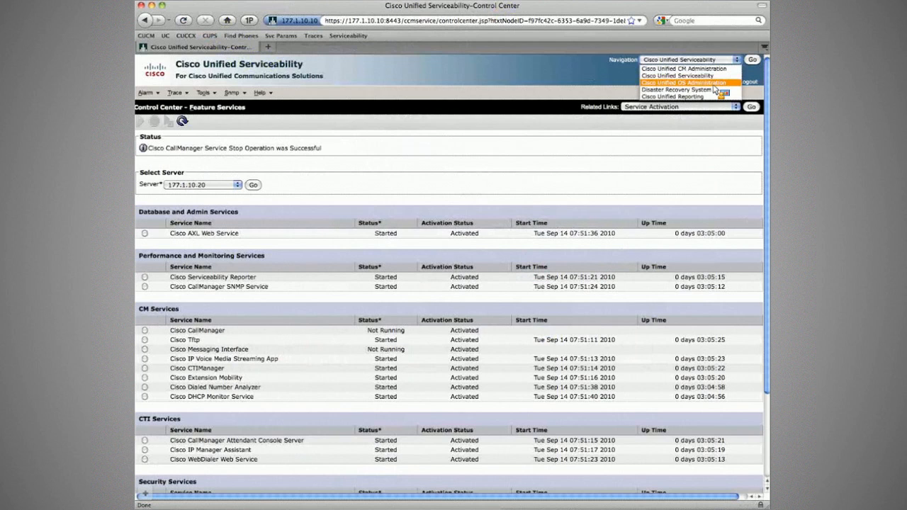
{"action": "left_click", "coordinate": [714, 84]}
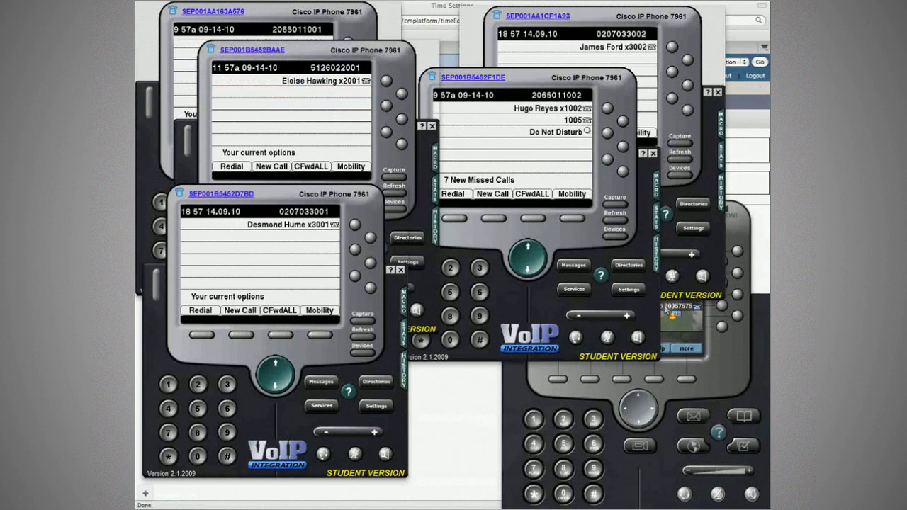
Raise the INE PSTN Phone to view its speed dials, then bring Time Settings forward.
{"action": "left_click", "coordinate": [666, 306]}
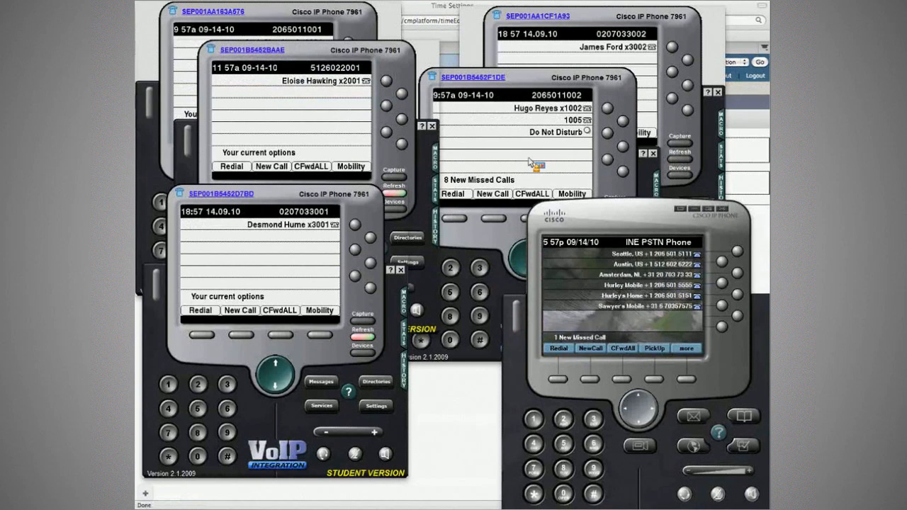
{"action": "left_click", "coordinate": [734, 168]}
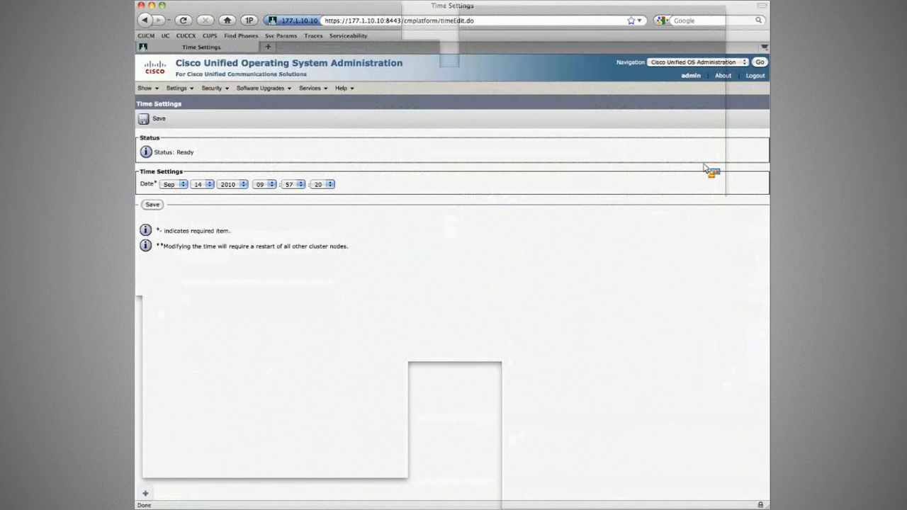
Change the server hour from 09 to 10 (Sep 14 2010 10:58) and select CM Administration in Navigation.
{"action": "mouse_move", "coordinate": [177, 88]}
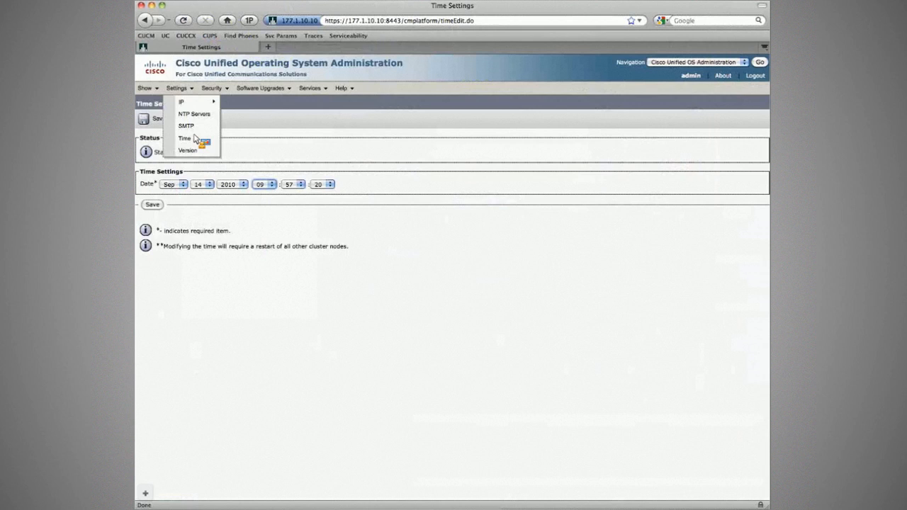
{"action": "left_click", "coordinate": [186, 138]}
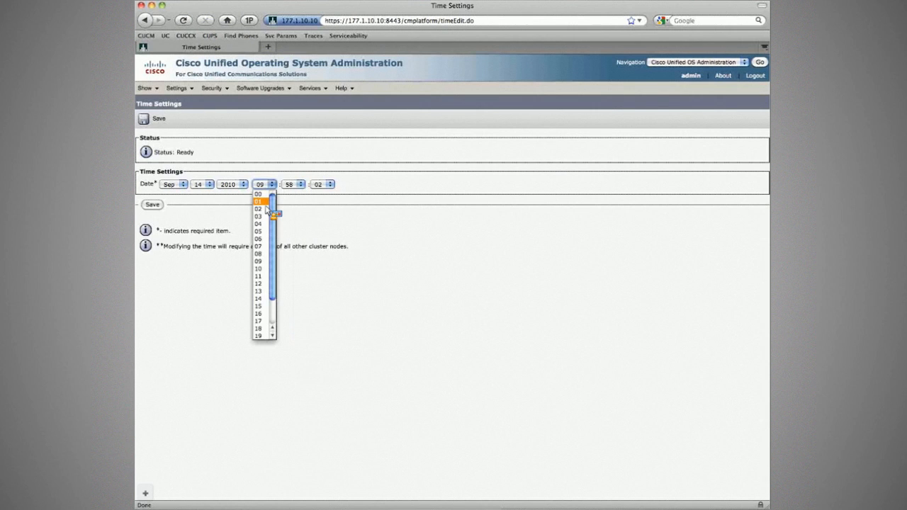
{"action": "left_click", "coordinate": [259, 268]}
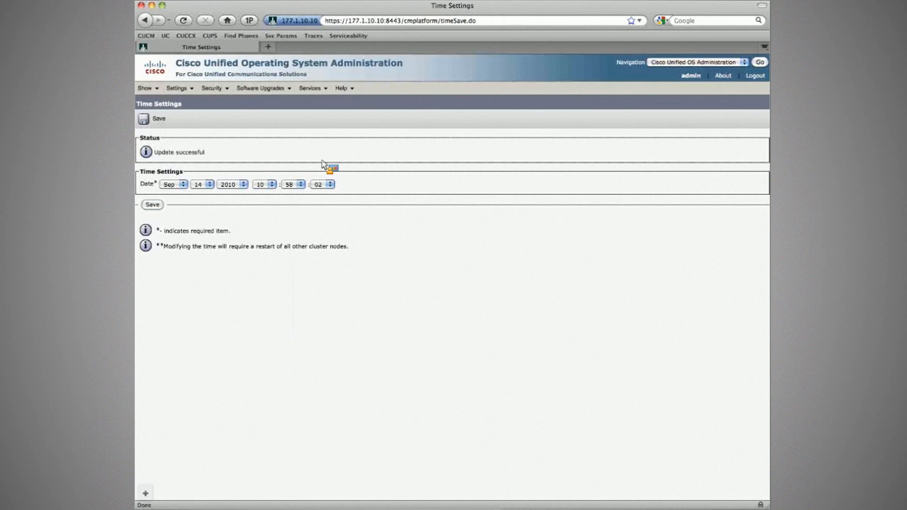
{"action": "left_click", "coordinate": [699, 62]}
{"action": "left_click", "coordinate": [697, 74]}
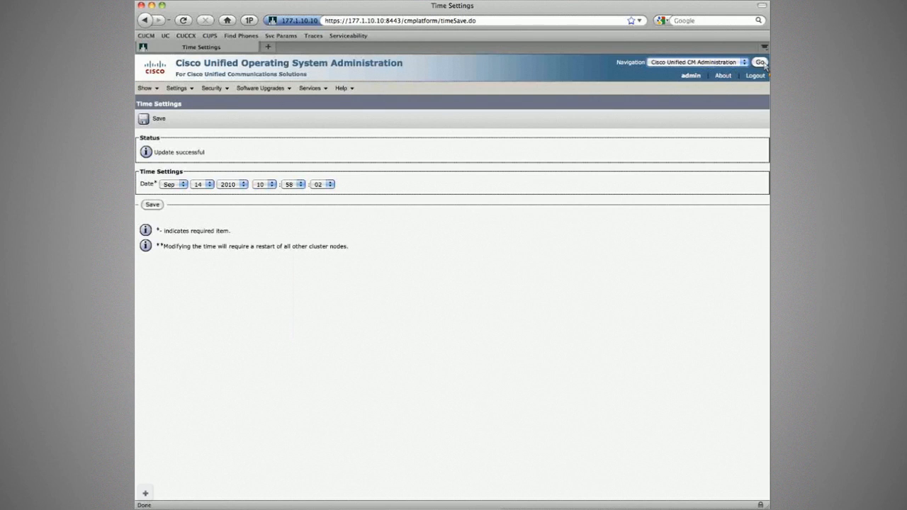
Open CM Administration and reconnect the softphones after the time change.
{"action": "left_click", "coordinate": [760, 62]}
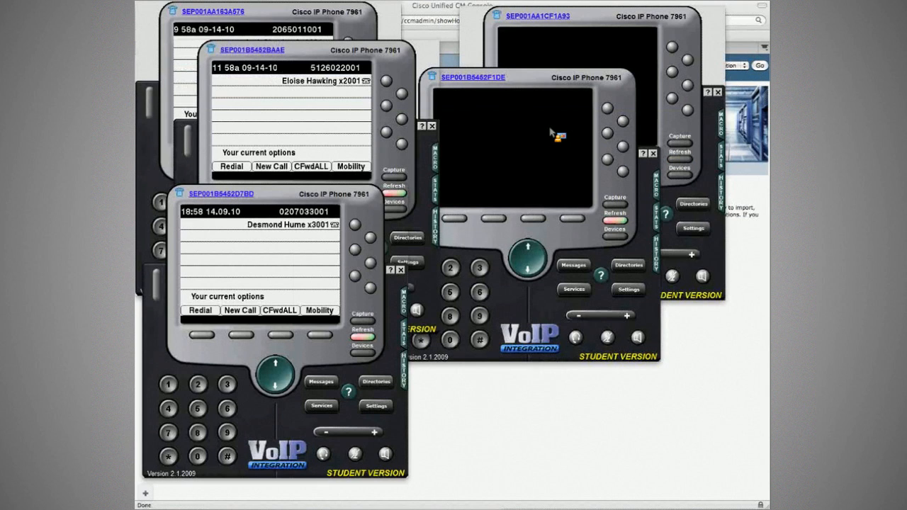
{"action": "left_click", "coordinate": [617, 237]}
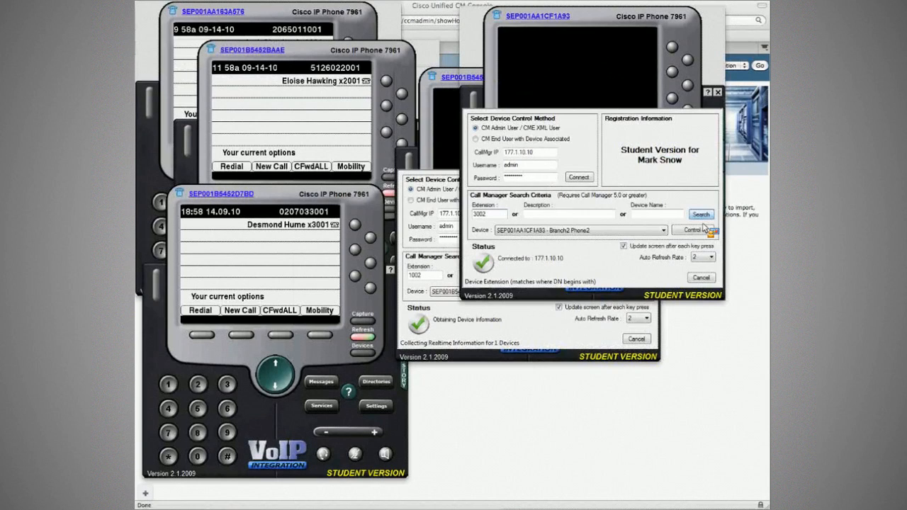
{"action": "left_click", "coordinate": [704, 228]}
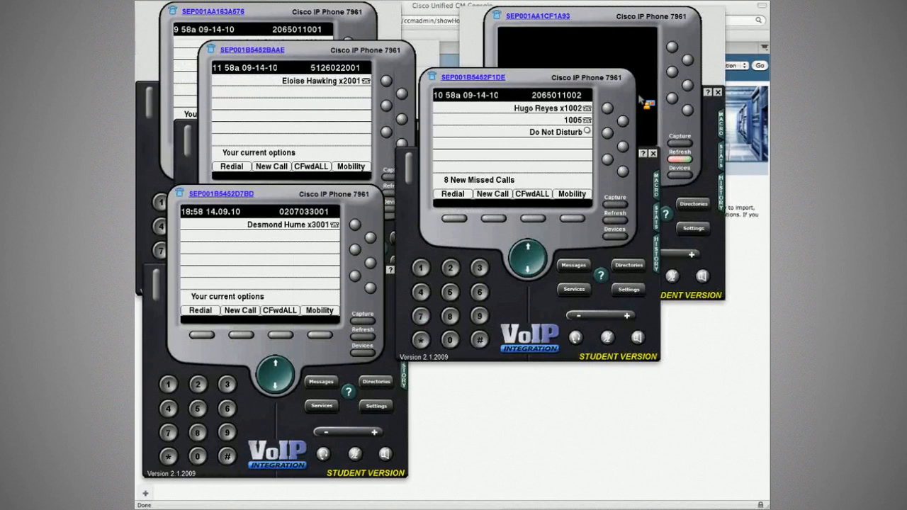
{"action": "key", "text": "super+Tab"}
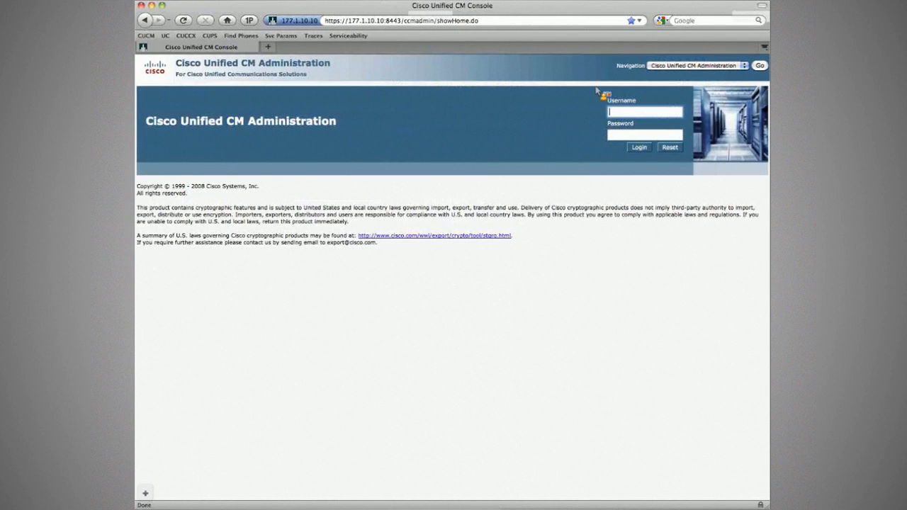
{"action": "key", "text": "super+Tab"}
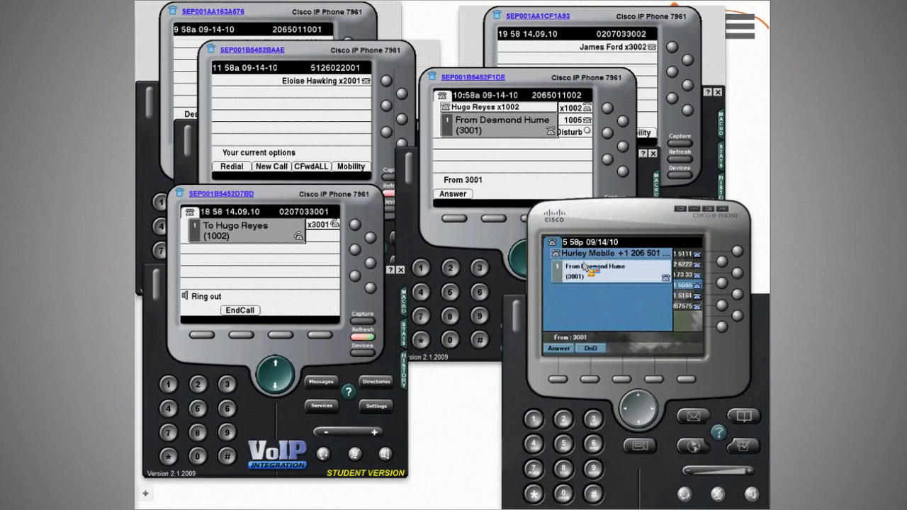
Circle the ringing Mobile entry with the red annotation pen, then erase the mark.
{"action": "key", "text": "ctrl+shift+d"}
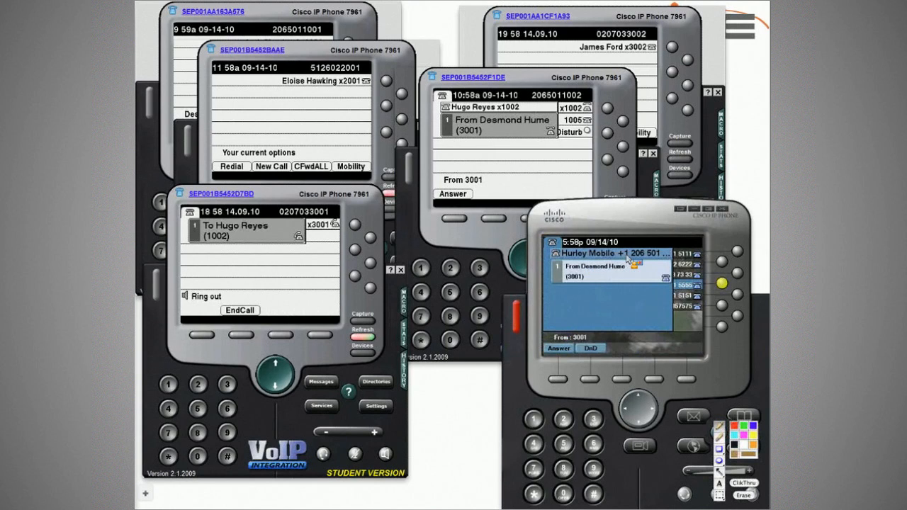
{"action": "left_click_drag", "start_coordinate": [628, 259], "coordinate": [610, 255]}
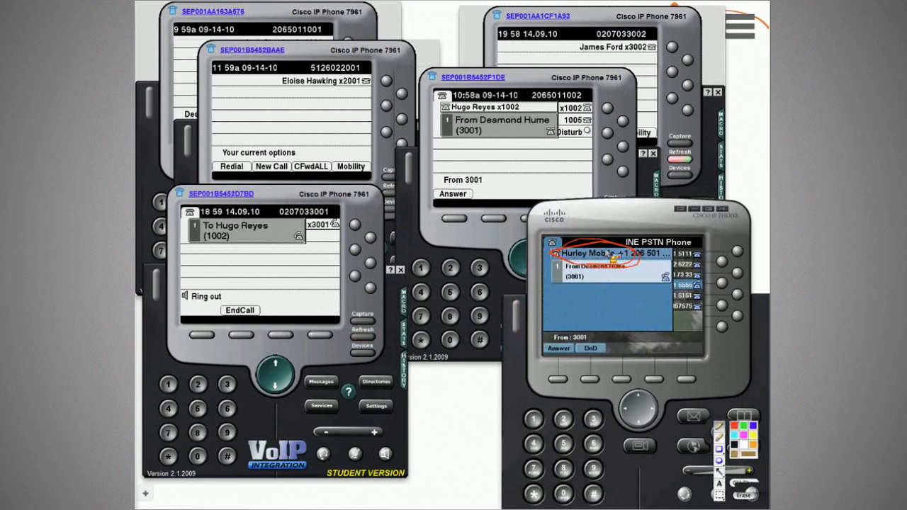
{"action": "left_click", "coordinate": [746, 496]}
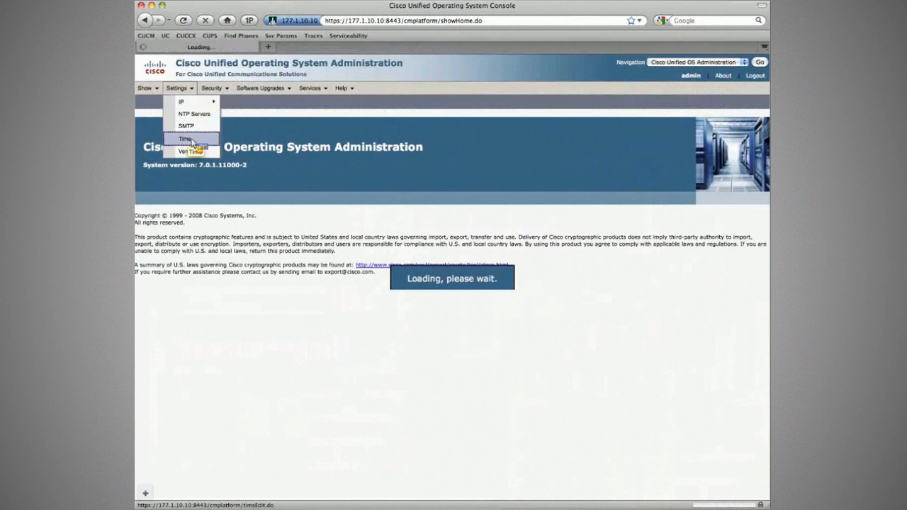
Load the server Time Settings page, then control softphone Branch2 Phone1 (3001) calling 3002.
{"action": "left_click", "coordinate": [185, 138]}
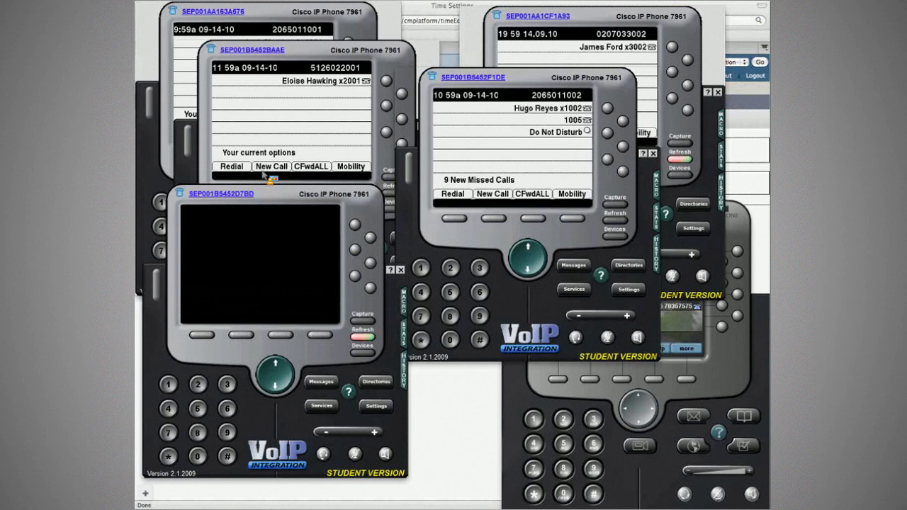
{"action": "left_click", "coordinate": [361, 353]}
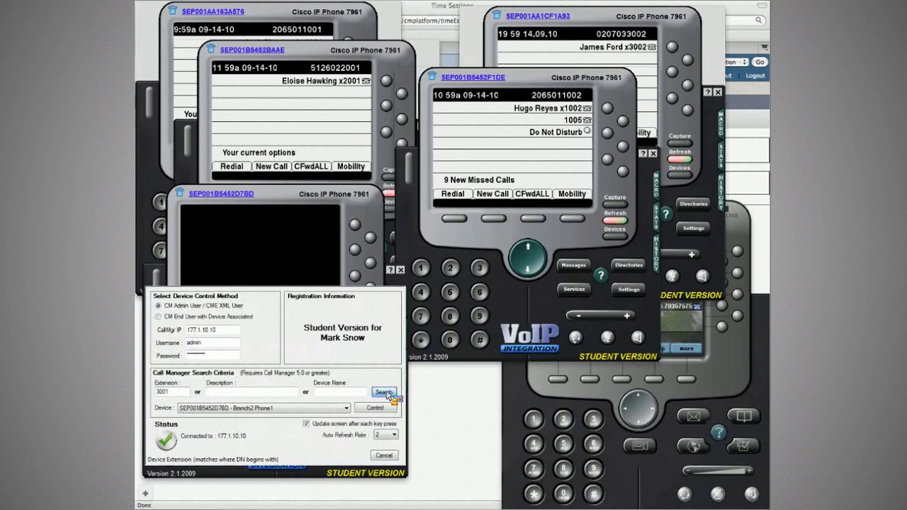
{"action": "left_click", "coordinate": [378, 409]}
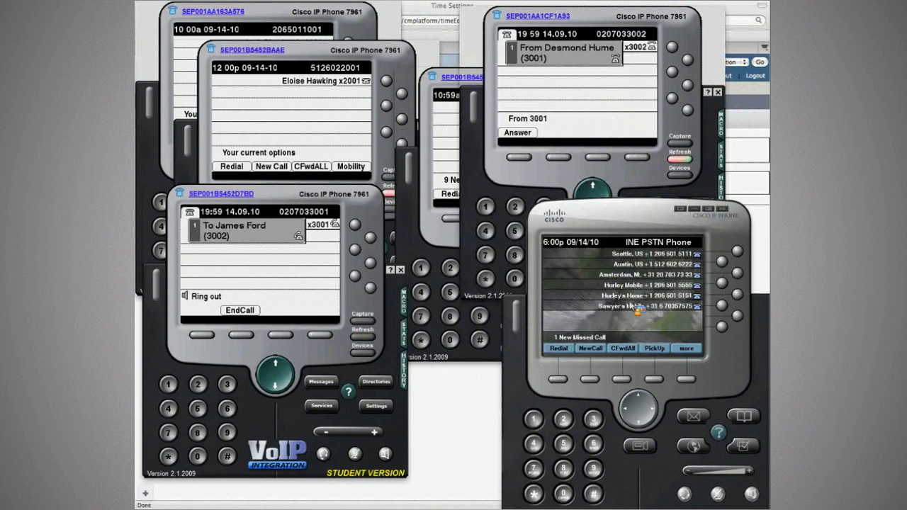
Bring the Time Settings page showing 11:00:05 on Sep 14 2010 in front of the softphones.
{"action": "left_click", "coordinate": [425, 386]}
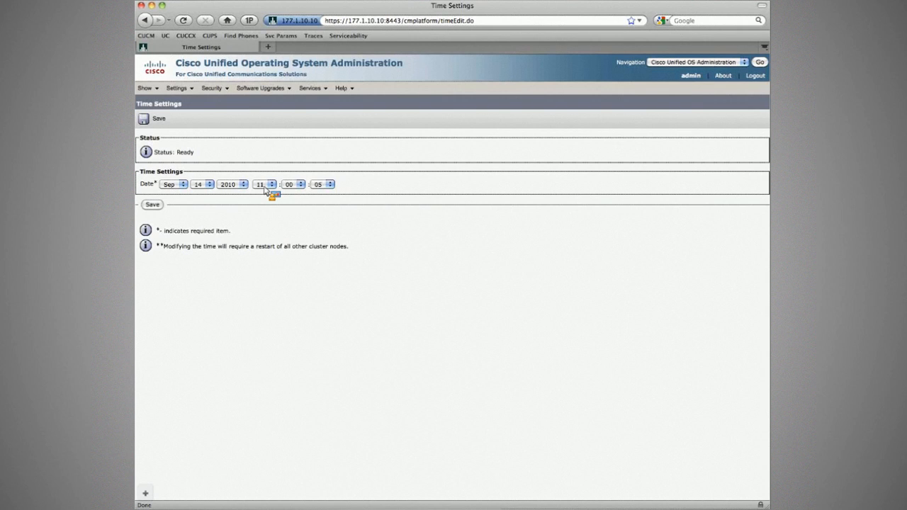
Save the server time as 02:00:05 on 14 Sep 2010 and return to the softphones.
{"action": "left_click", "coordinate": [266, 185]}
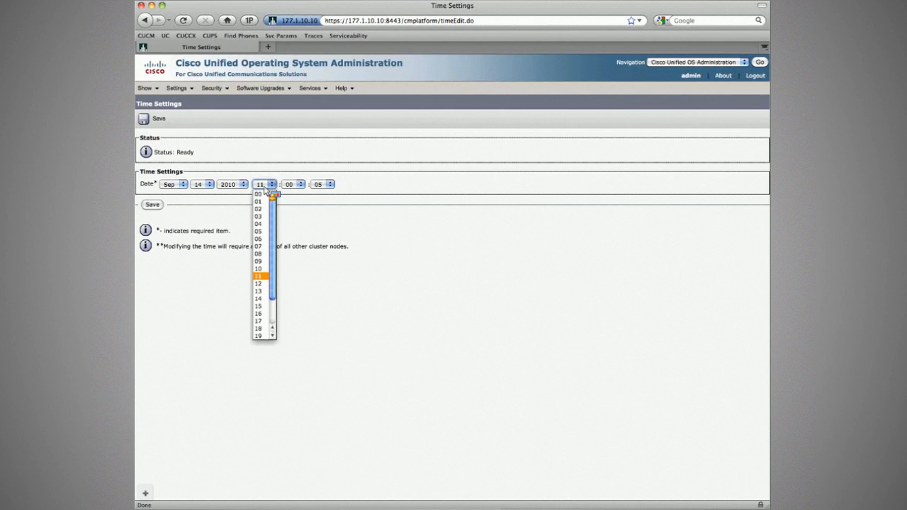
{"action": "left_click", "coordinate": [258, 209]}
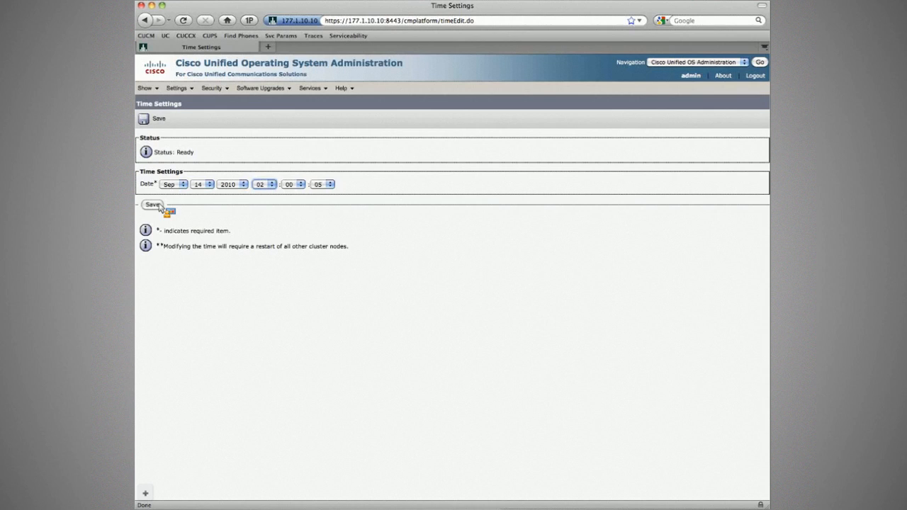
{"action": "left_click", "coordinate": [157, 206]}
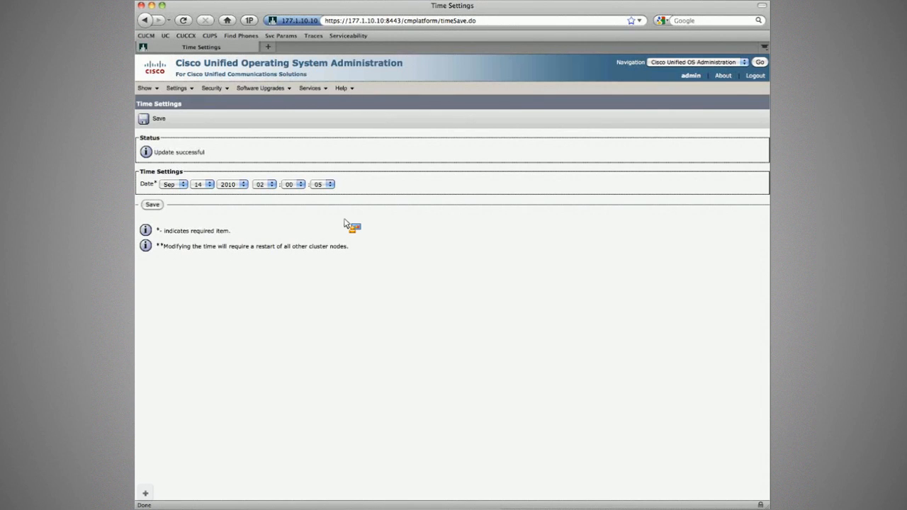
{"action": "key", "text": "super+Tab"}
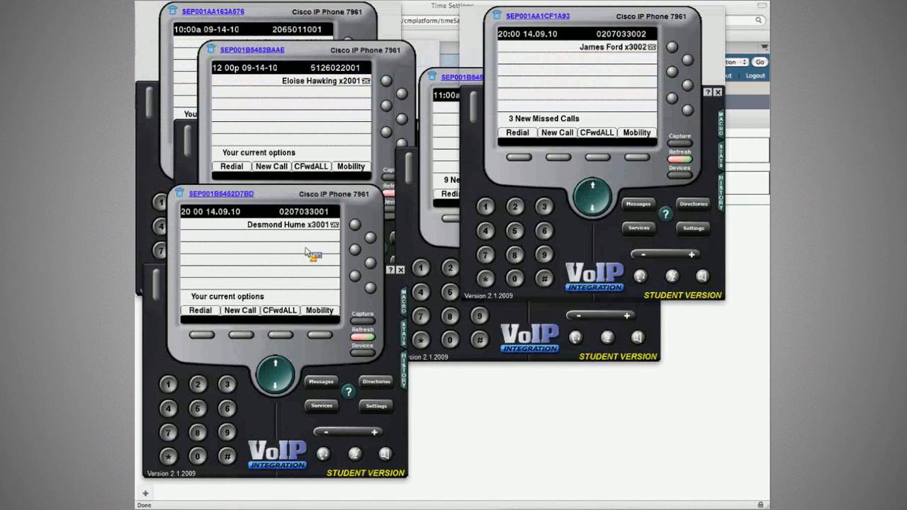
Redial 3002 from extension 3001 and check Sawyer's Mobile line on the INE PSTN phone.
{"action": "left_click", "coordinate": [201, 336]}
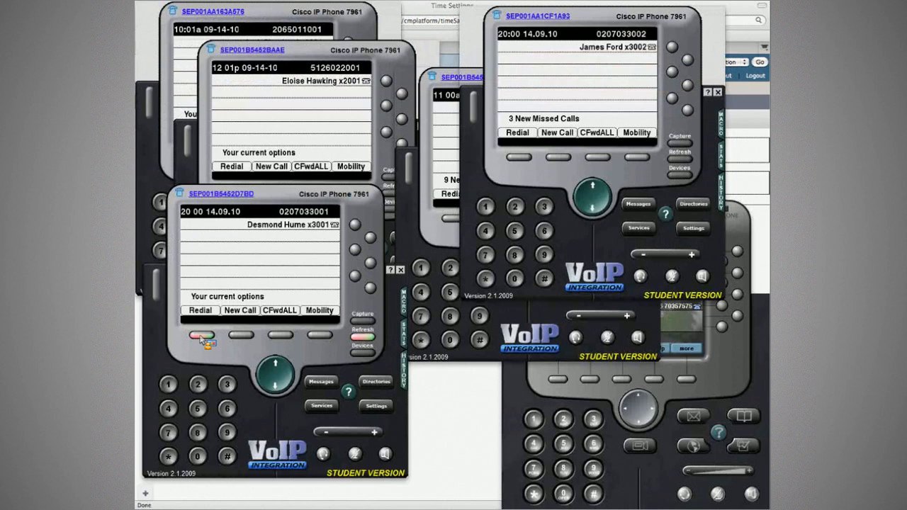
{"action": "left_click", "coordinate": [737, 319]}
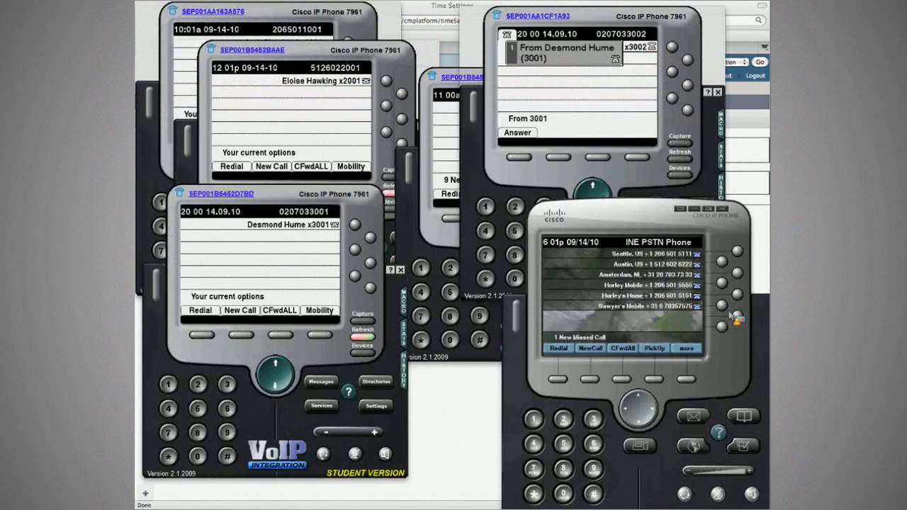
{"action": "left_click", "coordinate": [721, 305]}
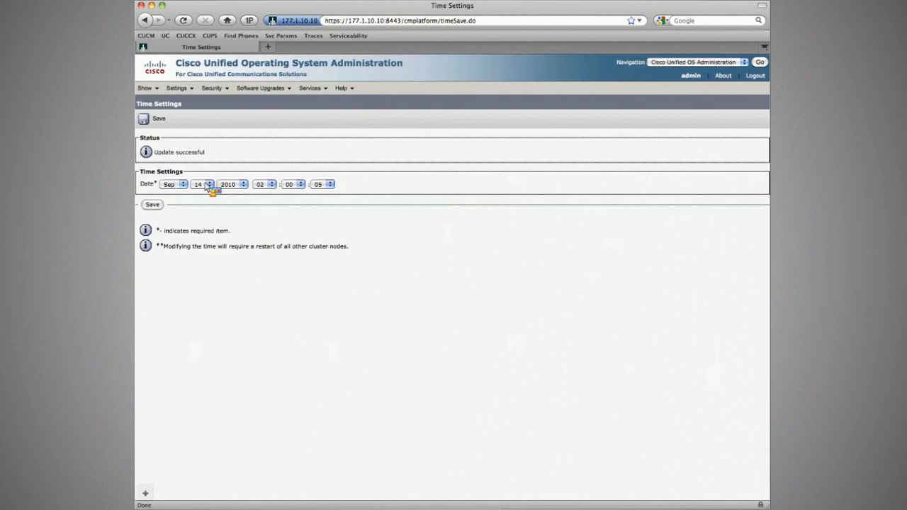
Set the server hour to 11 and save.
{"action": "left_click", "coordinate": [262, 185]}
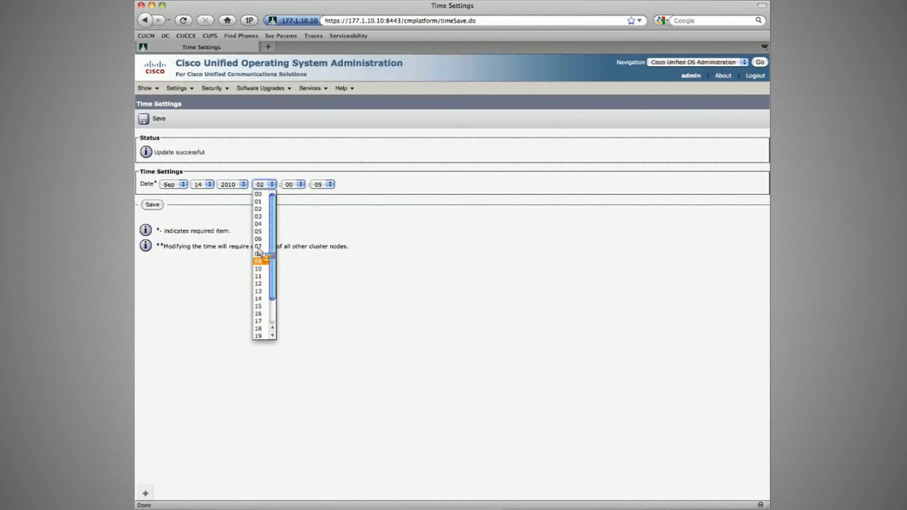
{"action": "left_click", "coordinate": [259, 275]}
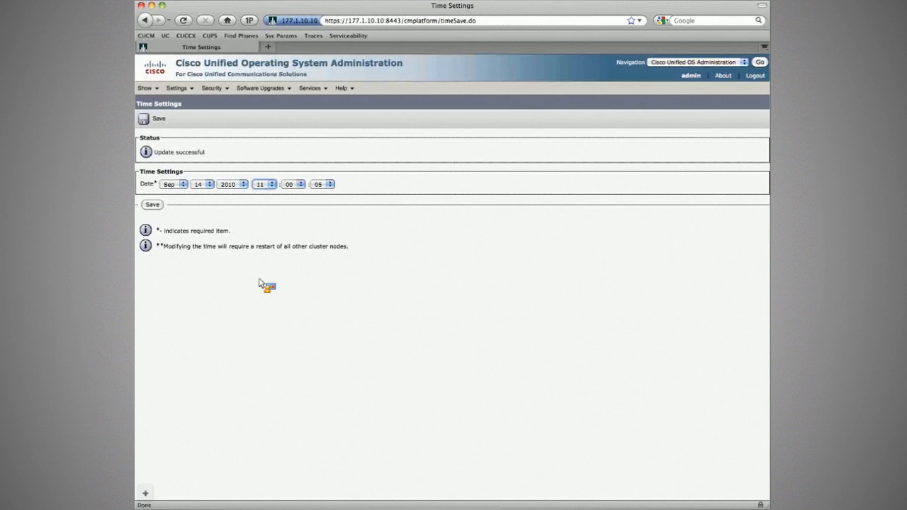
{"action": "left_click", "coordinate": [152, 204]}
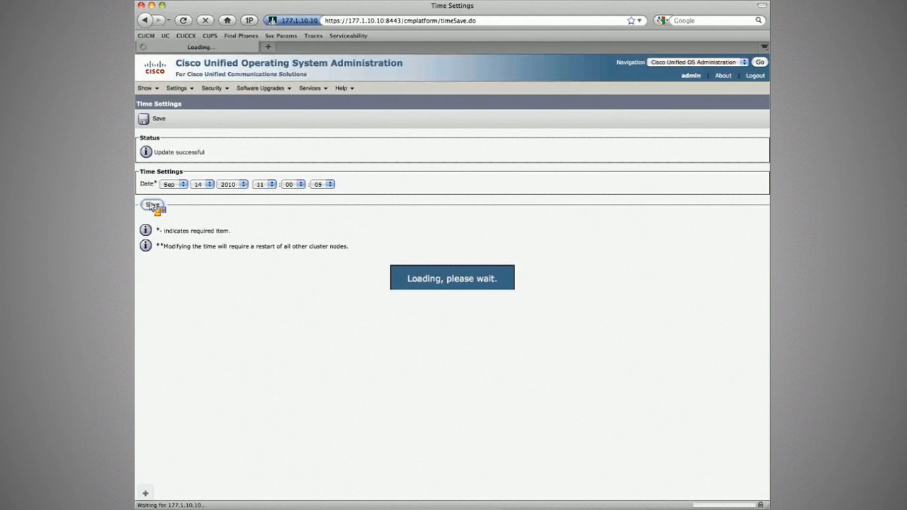
Set minutes to 02 and re-save until the server time is 11:02:13 on 14 Sep 2010.
{"action": "left_click", "coordinate": [292, 184]}
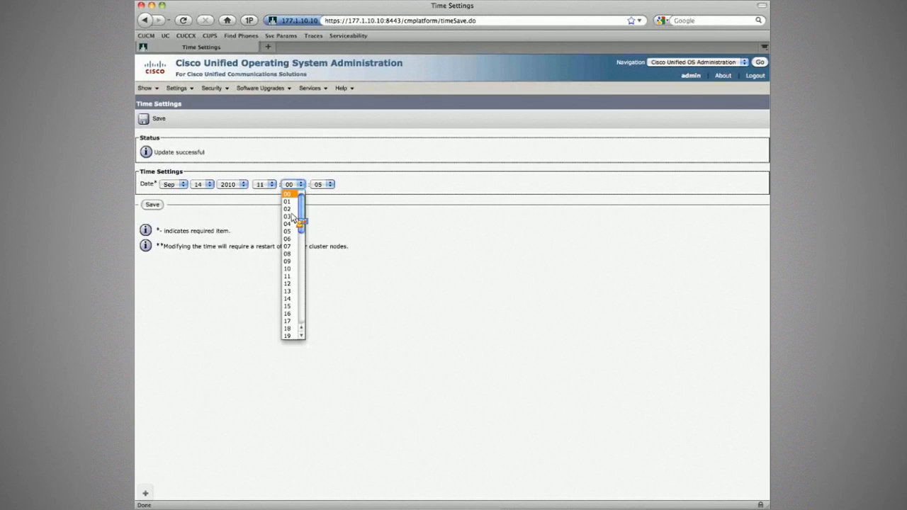
{"action": "left_click", "coordinate": [290, 211]}
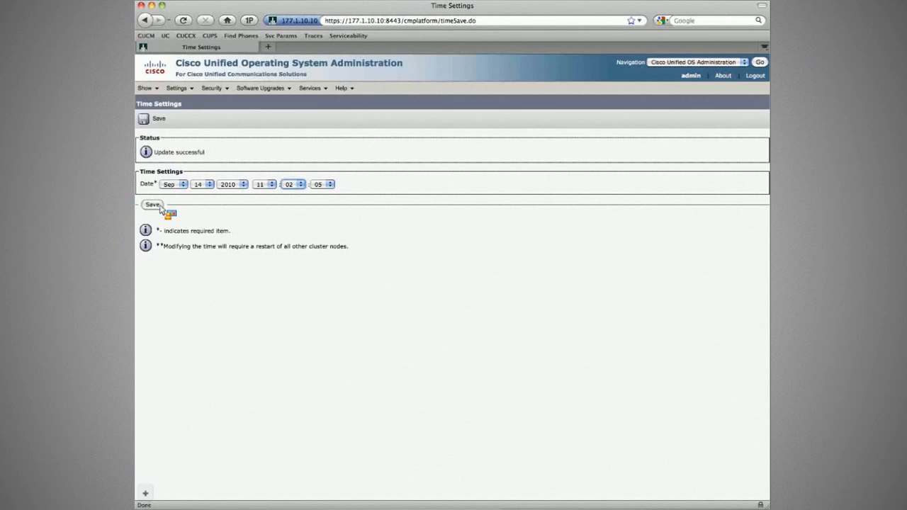
{"action": "left_click", "coordinate": [153, 205]}
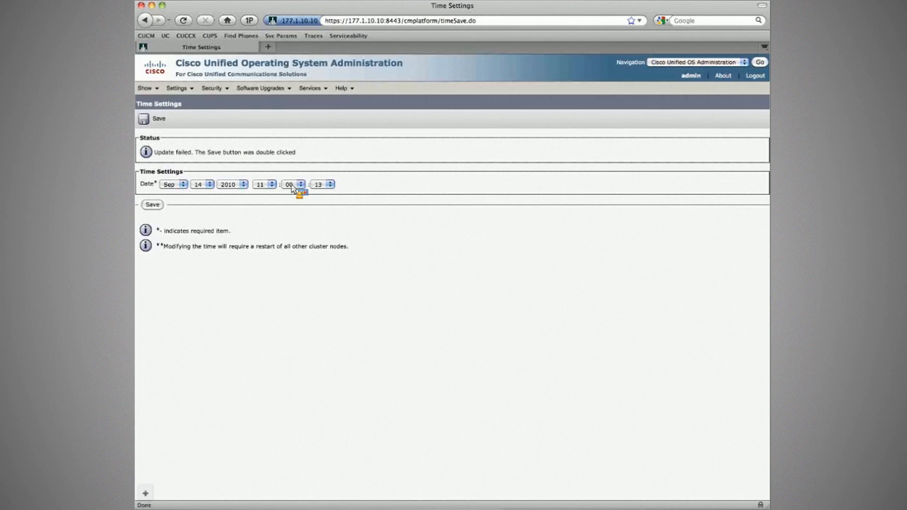
{"action": "left_click", "coordinate": [150, 207]}
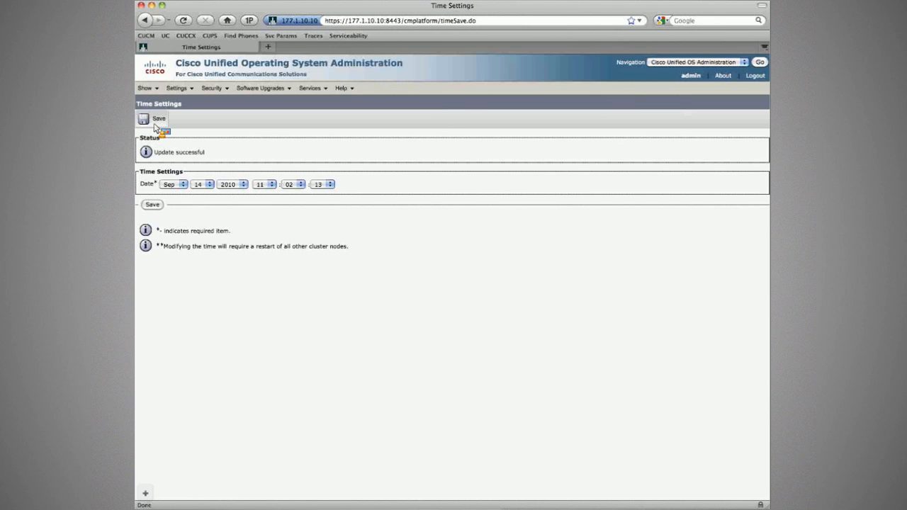
{"action": "left_click", "coordinate": [156, 121]}
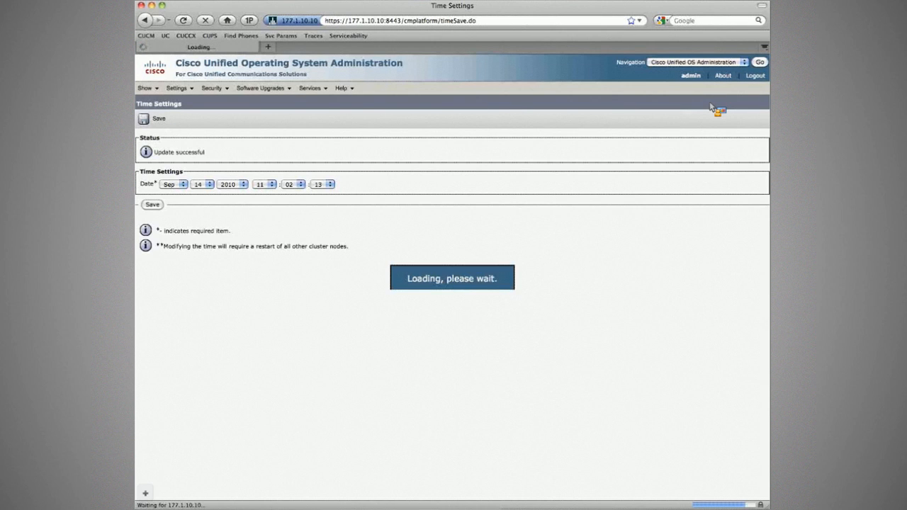
{"action": "left_click", "coordinate": [739, 63]}
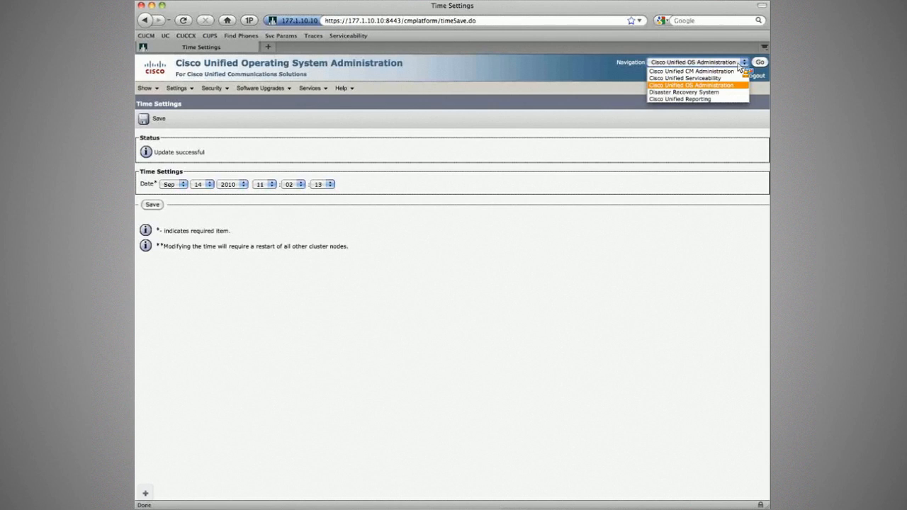
Switch to Cisco Unified CM Administration and open Sawyer's Mobile from the Remote Destinations list.
{"action": "left_click", "coordinate": [737, 71]}
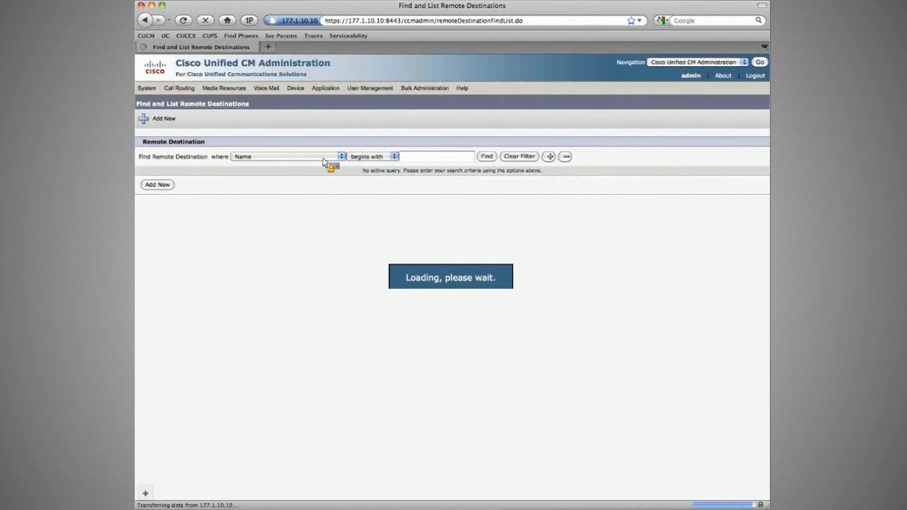
{"action": "left_click", "coordinate": [487, 156]}
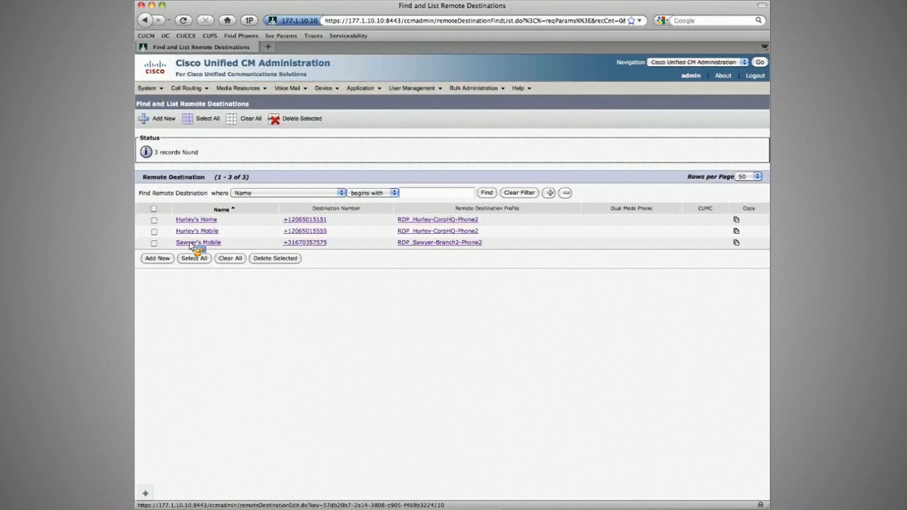
{"action": "left_click", "coordinate": [191, 243]}
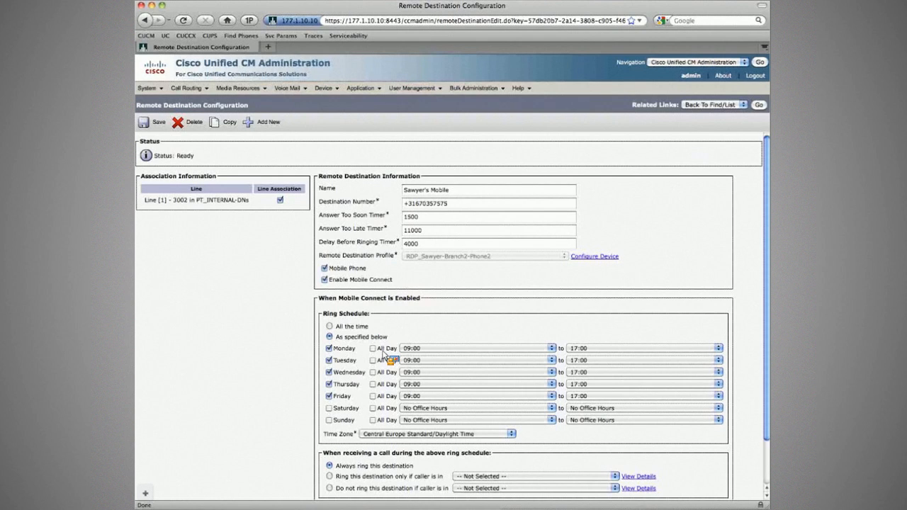
Mark Tuesday as All Day in Sawyer's Mobile ring schedule and save.
{"action": "left_click", "coordinate": [336, 433]}
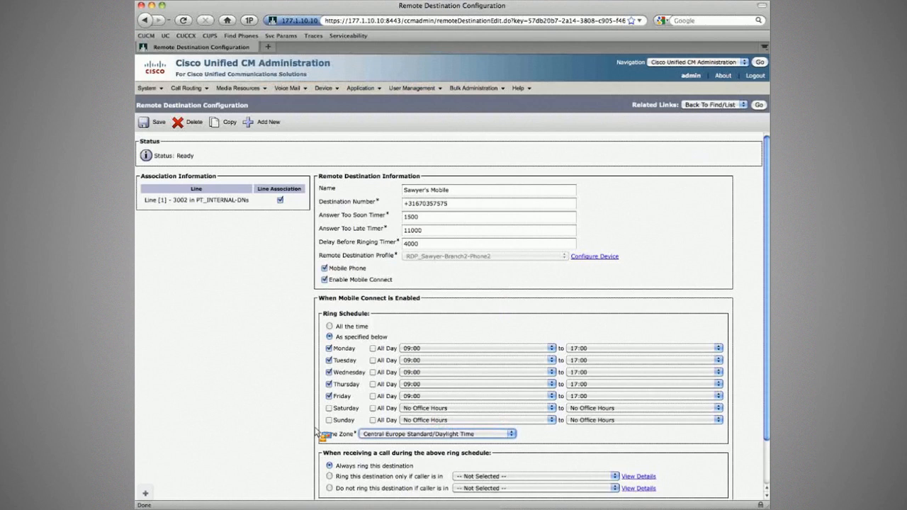
{"action": "double_click", "coordinate": [345, 360]}
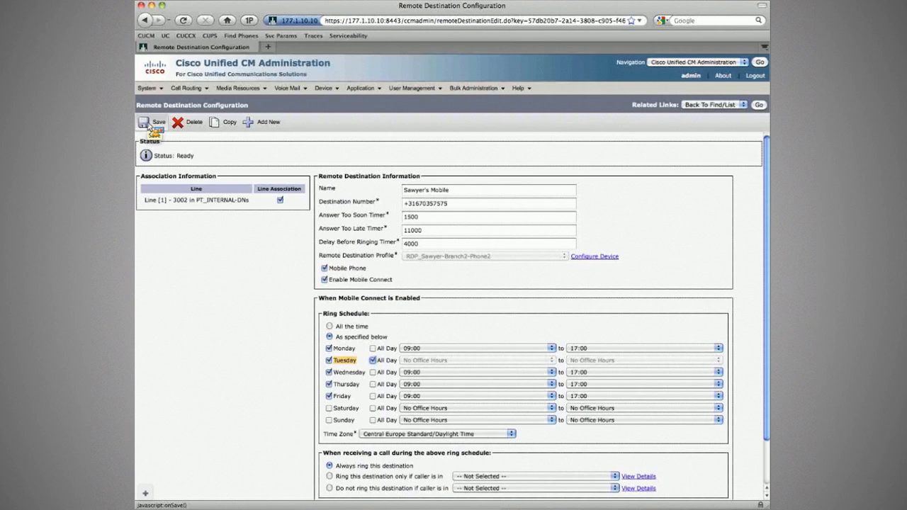
{"action": "left_click", "coordinate": [149, 125]}
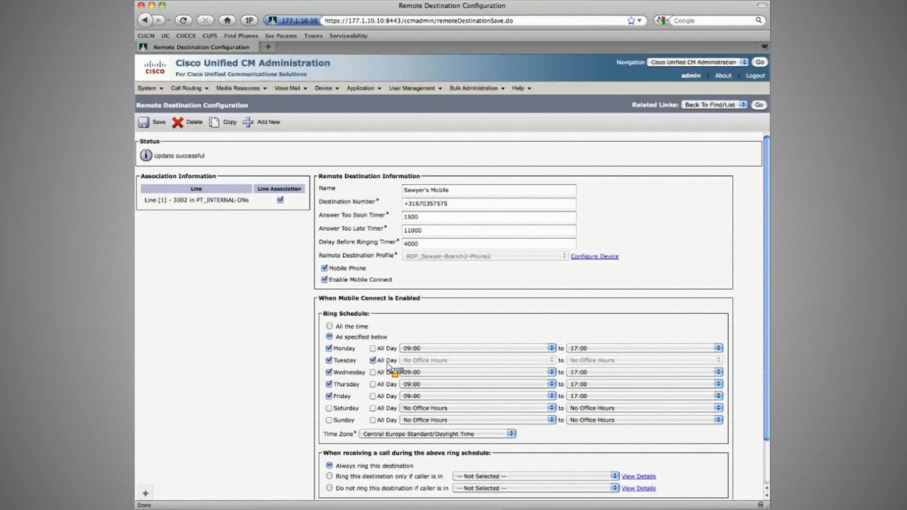
Save Sawyer's Mobile ring schedule again, then bring up the task PDF's section 12.2.
{"action": "left_click", "coordinate": [159, 123]}
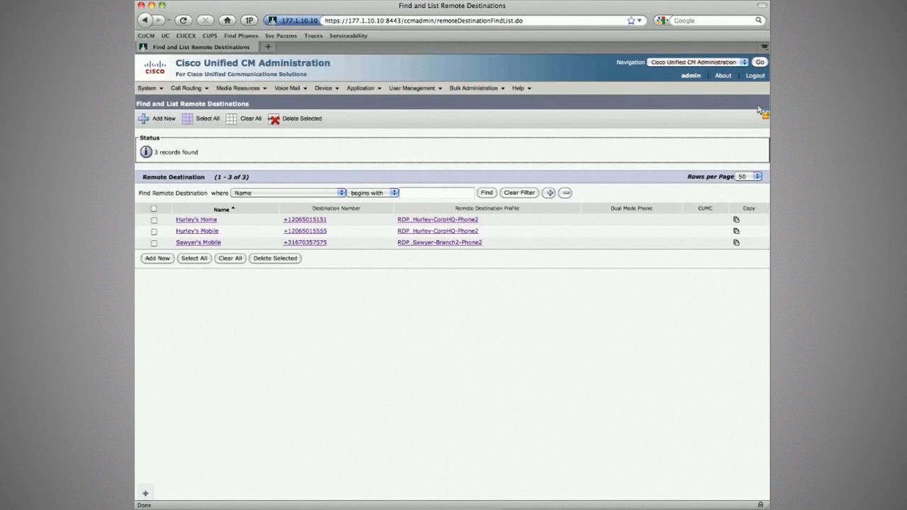
{"action": "key", "text": "super+Tab"}
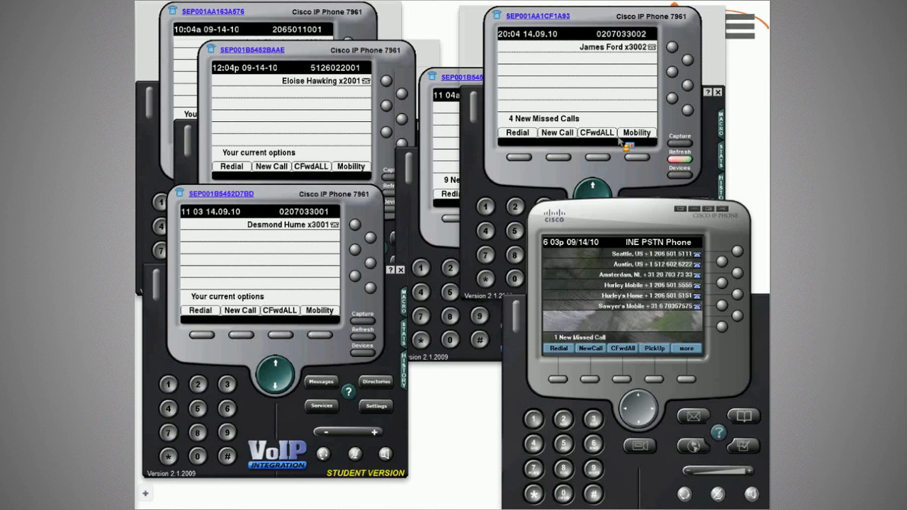
{"action": "key", "text": "super+Tab"}
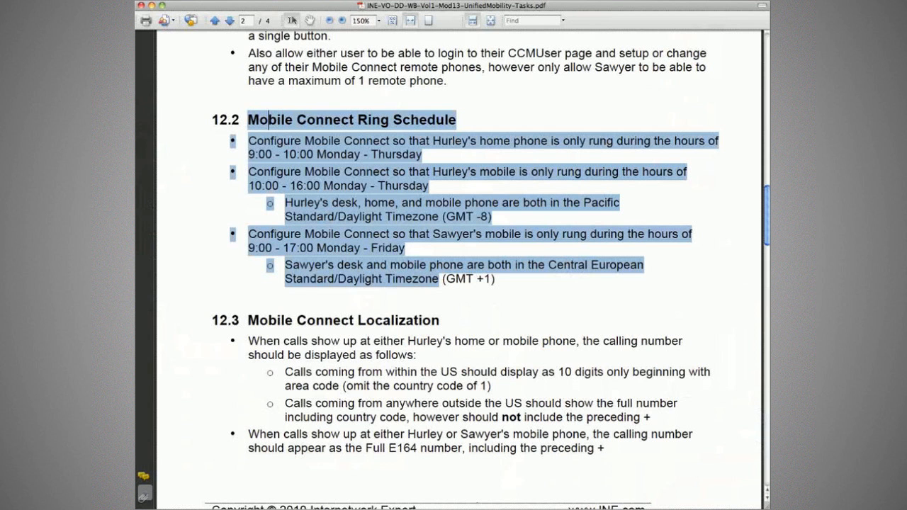